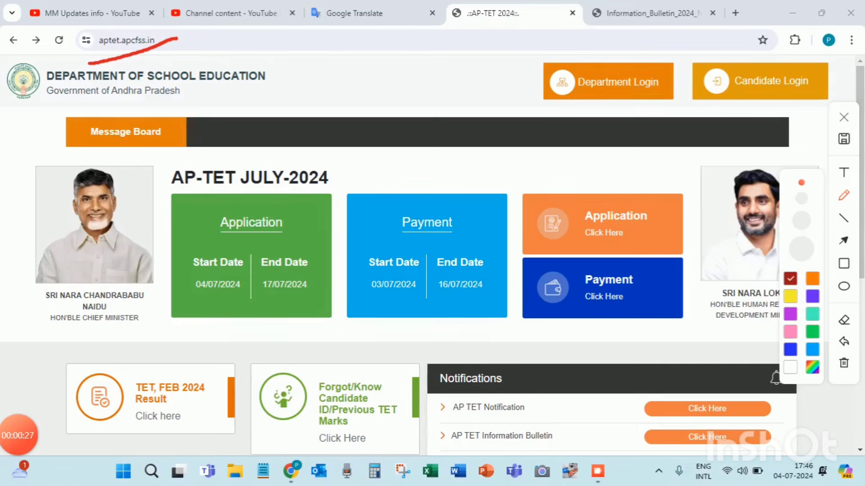
# Step: Mark the Payment and Application links on the AP-TET July-2024 home page in red, and open the payment form
pyautogui.press('Escape')
pyautogui.scroll(-1, 432, 255)
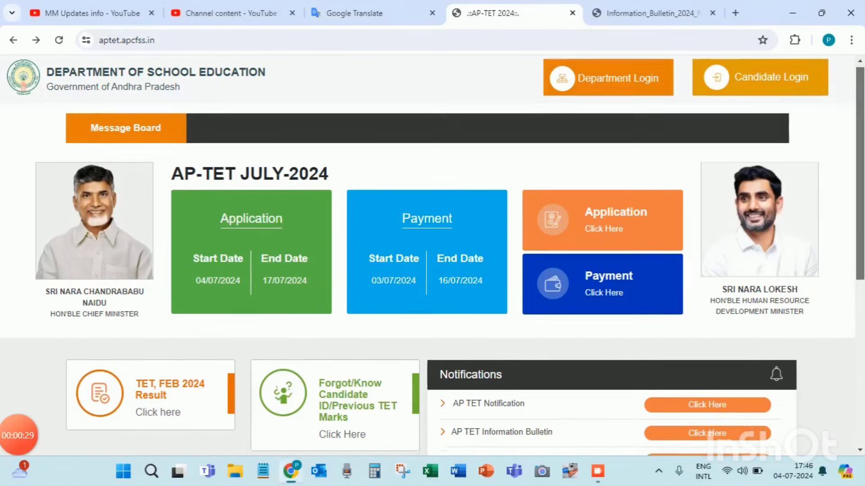
pyautogui.moveTo(18, 436)
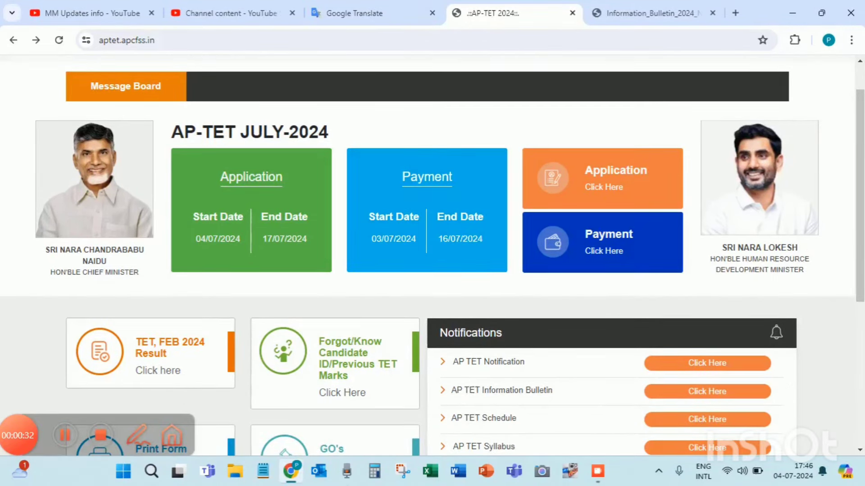
pyautogui.click(138, 434)
pyautogui.moveTo(647, 260); pyautogui.dragTo(714, 211)
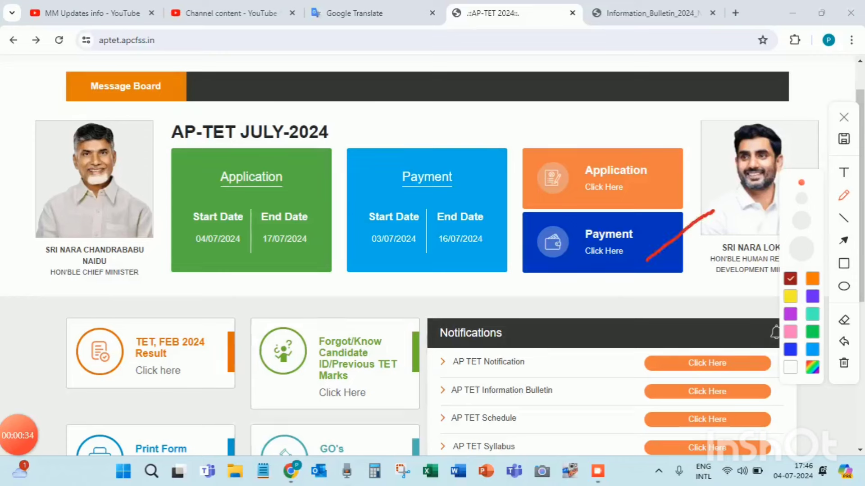
pyautogui.moveTo(647, 198); pyautogui.dragTo(706, 154)
pyautogui.press('Escape')
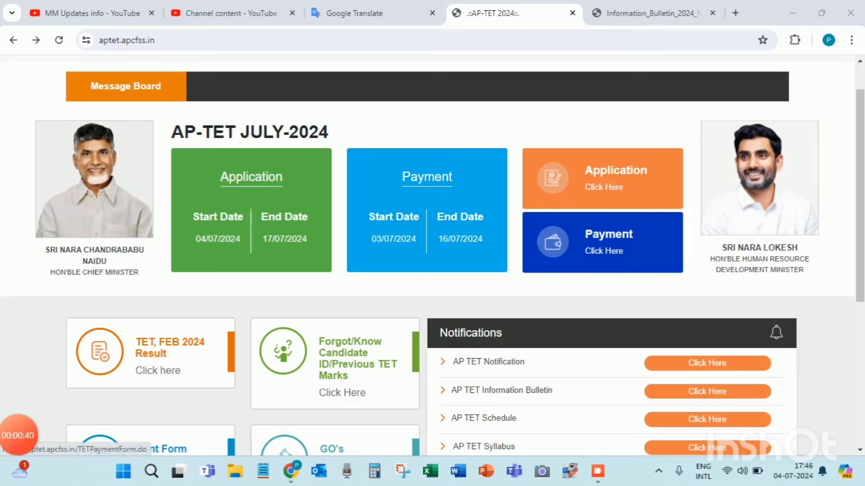
pyautogui.click(604, 250)
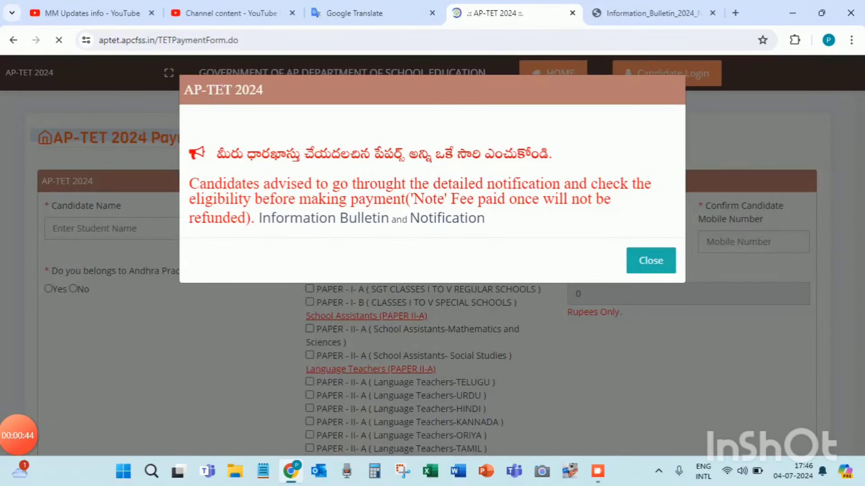
# Step: Circle the Telugu paper-selection advice and the Information Bulletin and Notification links in red, tick the notice, and dismiss it
pyautogui.moveTo(18, 436)
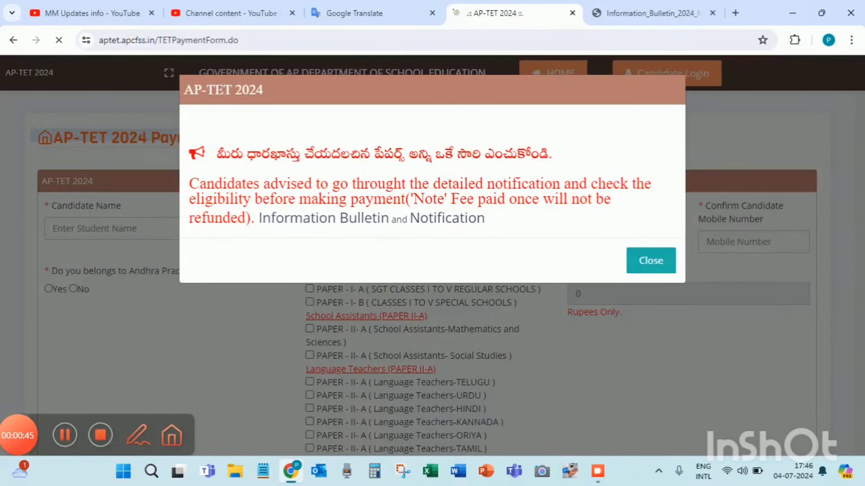
pyautogui.click(138, 435)
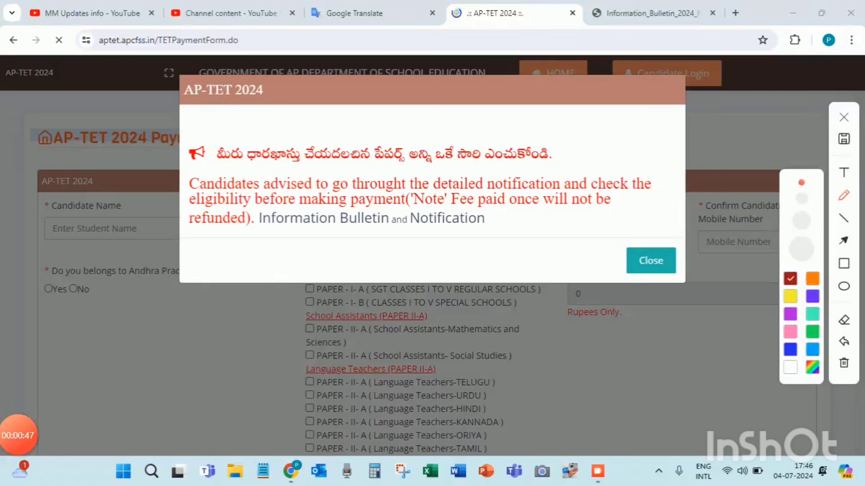
pyautogui.moveTo(210, 169)
pyautogui.mouseDown()
pyautogui.moveTo(566, 160)
pyautogui.moveTo(345, 124)
pyautogui.moveTo(242, 130)
pyautogui.moveTo(212, 152)
pyautogui.moveTo(209, 171)
pyautogui.mouseUp()
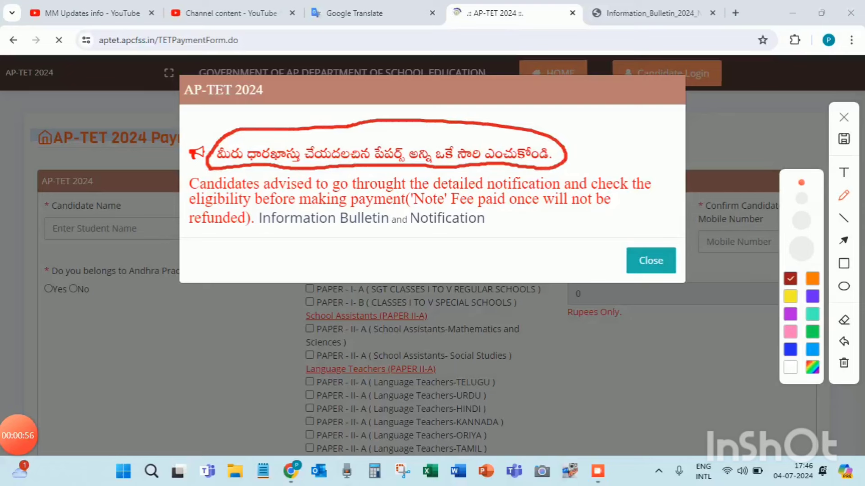
pyautogui.moveTo(258, 233)
pyautogui.mouseDown()
pyautogui.moveTo(477, 232)
pyautogui.moveTo(475, 204)
pyautogui.moveTo(264, 196)
pyautogui.moveTo(254, 225)
pyautogui.moveTo(404, 230)
pyautogui.mouseUp()
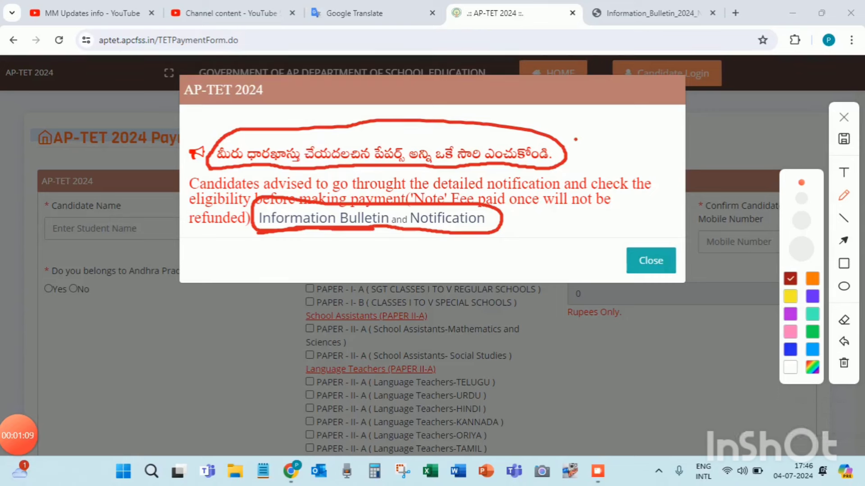
pyautogui.moveTo(576, 139)
pyautogui.mouseDown()
pyautogui.moveTo(591, 159)
pyautogui.moveTo(671, 88)
pyautogui.mouseUp()
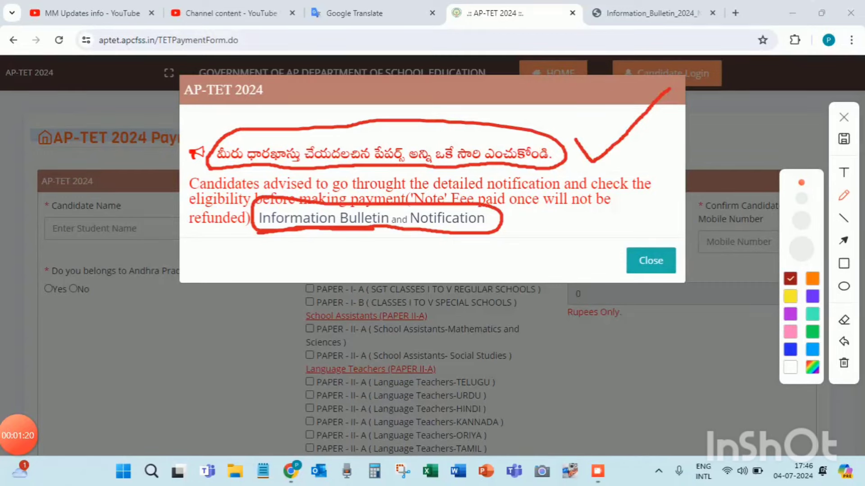
pyautogui.click(843, 117)
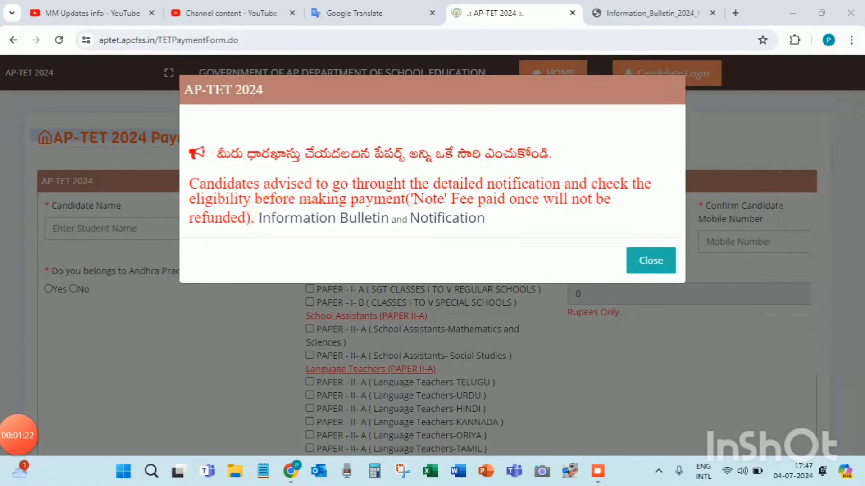
pyautogui.click(650, 261)
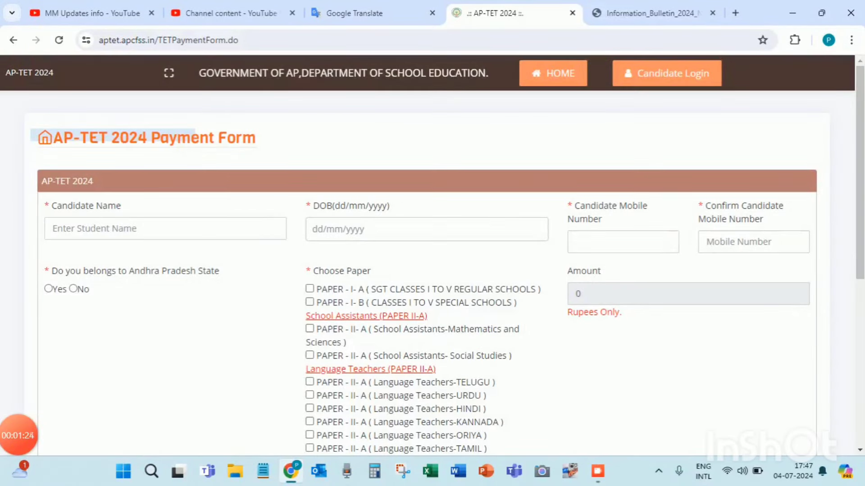
# Step: Mark the name, DOB, both mobile number fields, Andhra Pradesh residency and Choose Paper labels with red strokes
pyautogui.moveTo(18, 435)
pyautogui.click(137, 435)
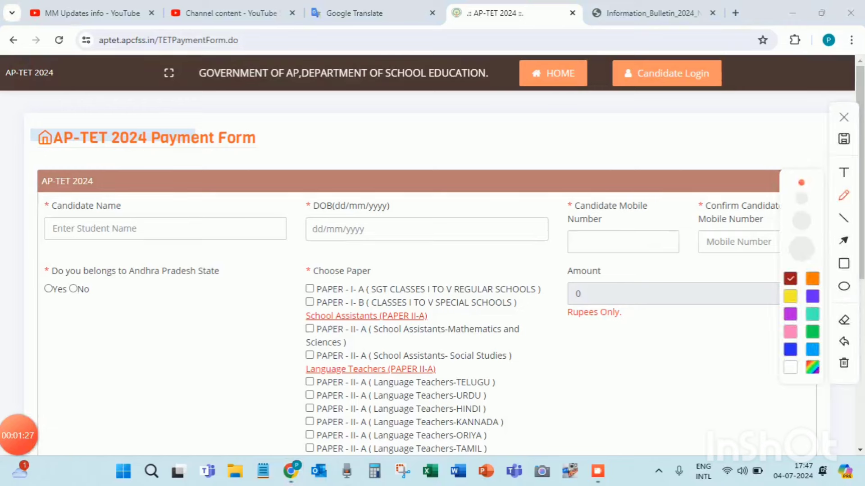
pyautogui.moveTo(11, 249); pyautogui.dragTo(148, 179)
pyautogui.moveTo(293, 213); pyautogui.dragTo(374, 167)
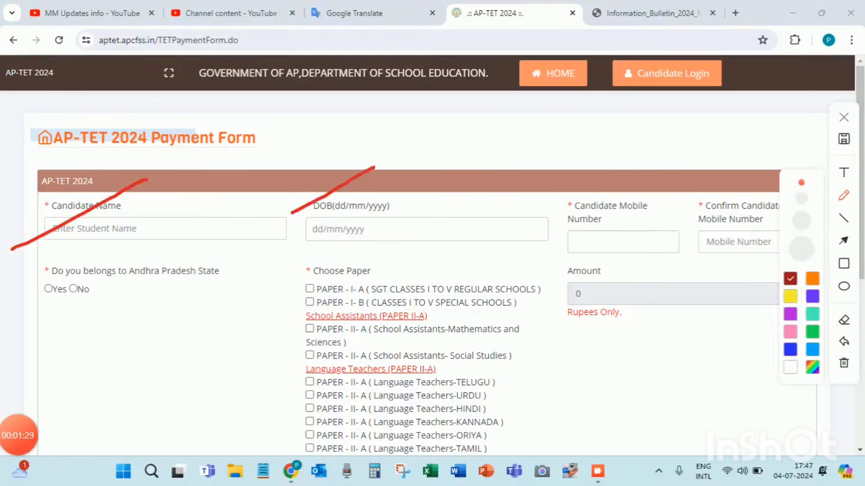
pyautogui.moveTo(555, 210); pyautogui.dragTo(648, 160)
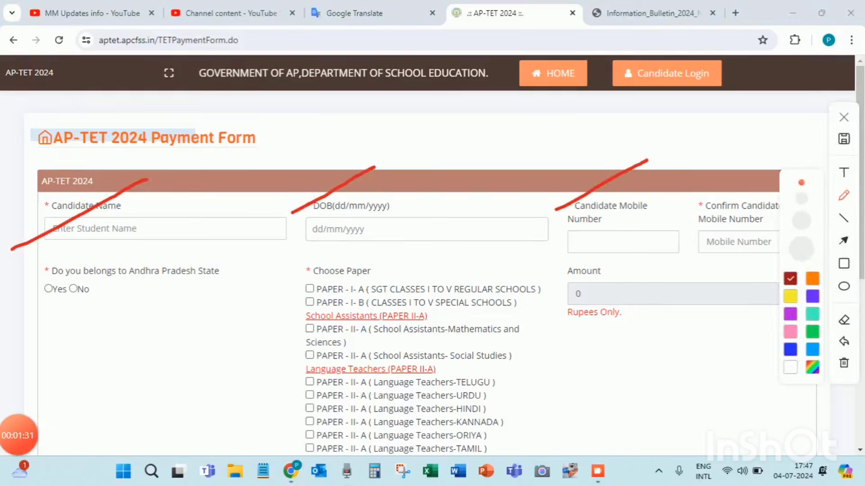
pyautogui.moveTo(691, 217); pyautogui.dragTo(747, 163)
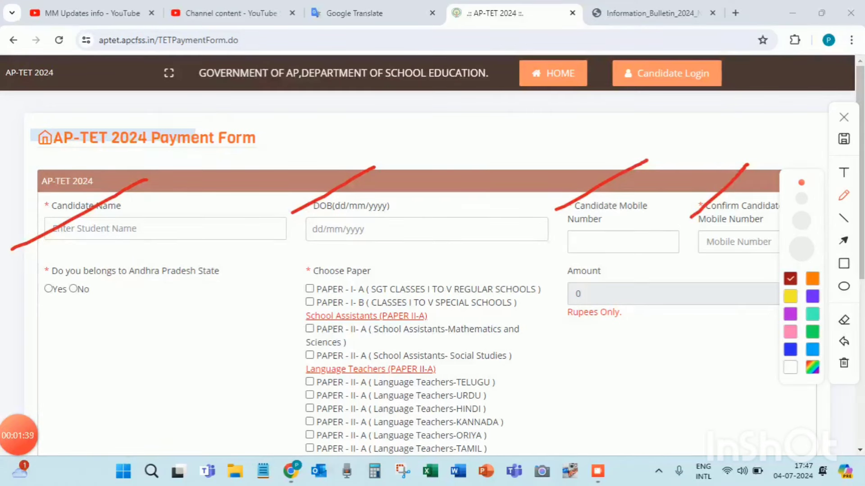
pyautogui.moveTo(16, 282); pyautogui.dragTo(74, 256)
pyautogui.moveTo(301, 274); pyautogui.dragTo(393, 234)
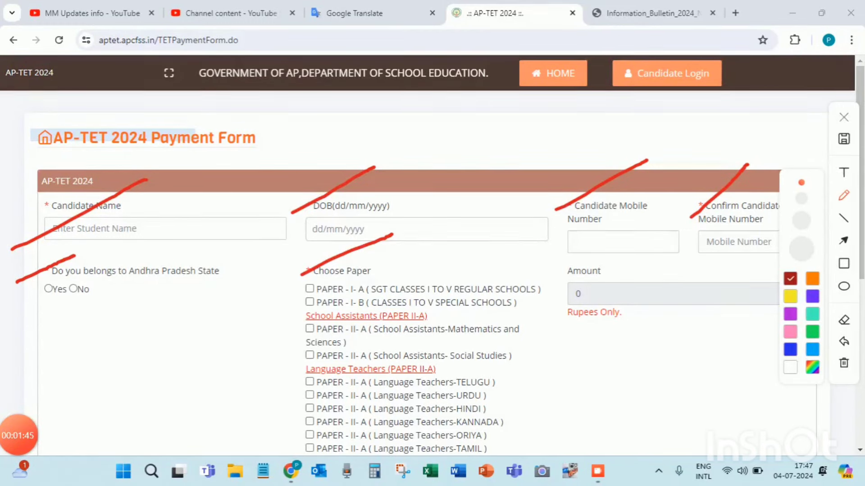
pyautogui.click(844, 117)
# Step: Mark the Paper I-A and Paper I-B options in the Choose Paper list with red strokes
pyautogui.scroll(-2, 445, 259)
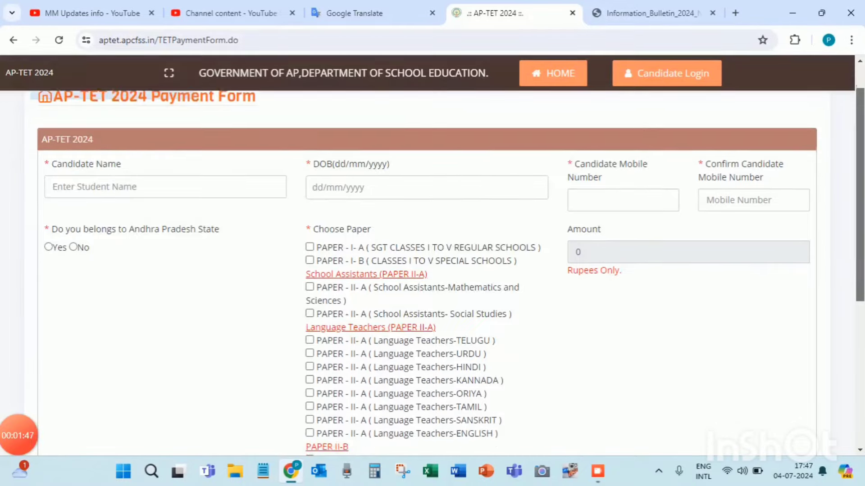
pyautogui.scroll(-2, 445, 259)
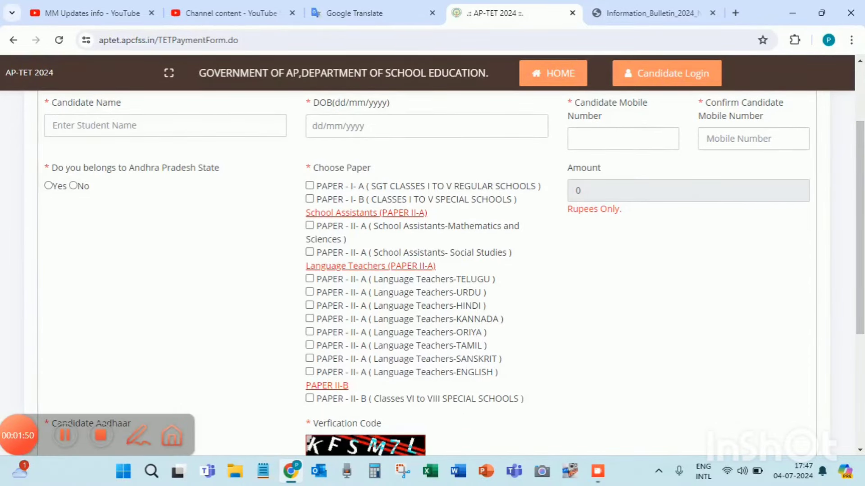
pyautogui.click(137, 436)
pyautogui.moveTo(293, 190); pyautogui.dragTo(335, 173)
pyautogui.moveTo(294, 208); pyautogui.dragTo(324, 194)
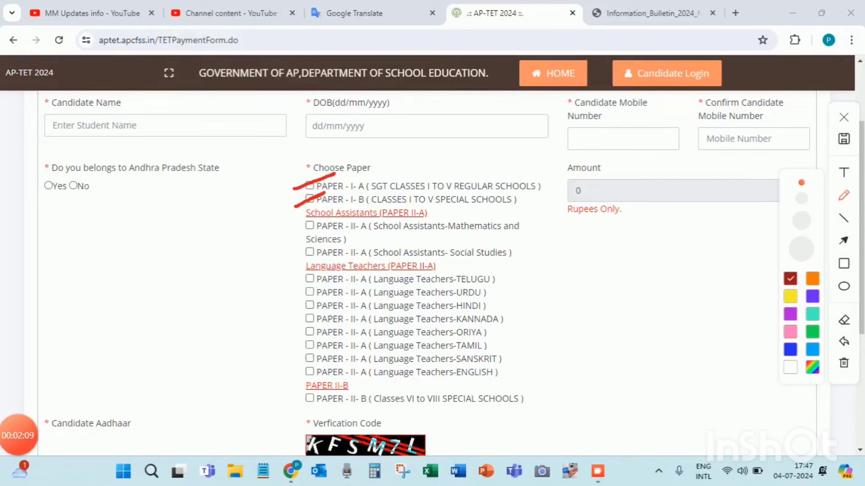
pyautogui.press('Escape')
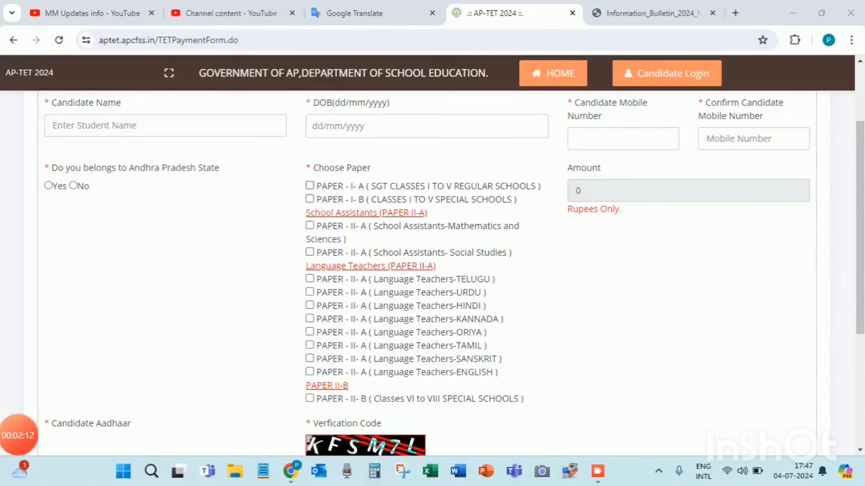
# Step: Select Papers I-A and I-B plus the Paper II-A options for Mathematics and Sciences, Social Studies, and Telugu
pyautogui.click(310, 185)
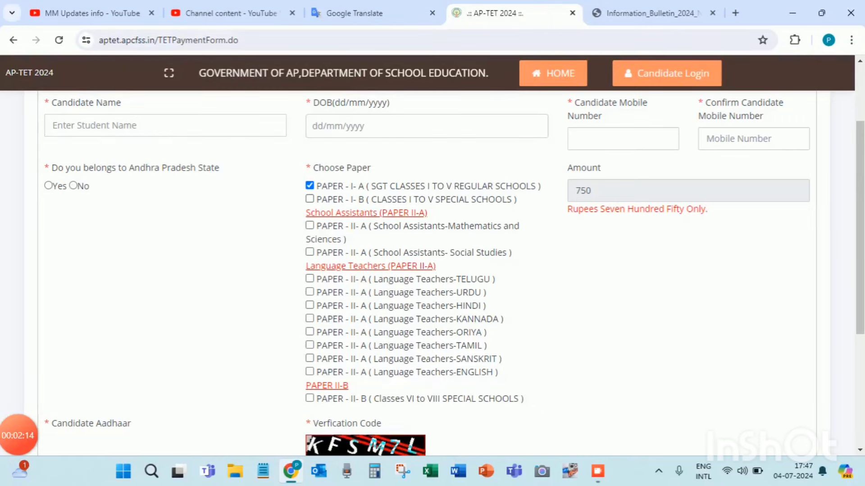
pyautogui.click(309, 198)
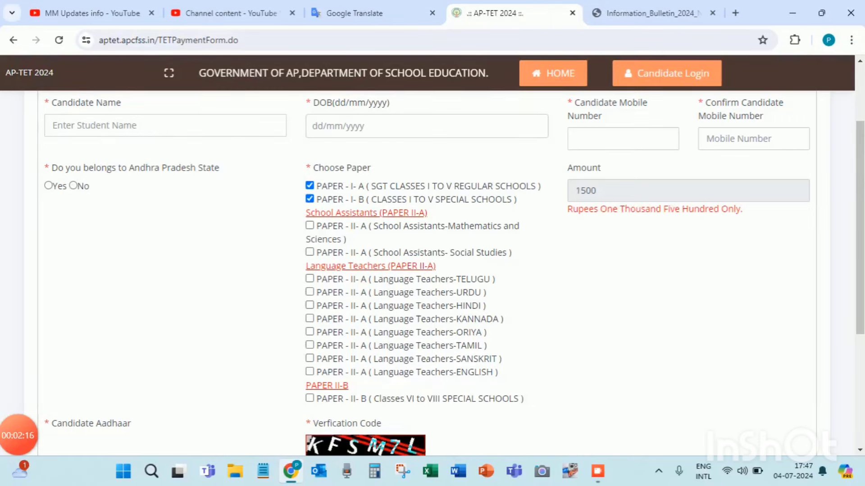
pyautogui.click(309, 225)
pyautogui.click(309, 252)
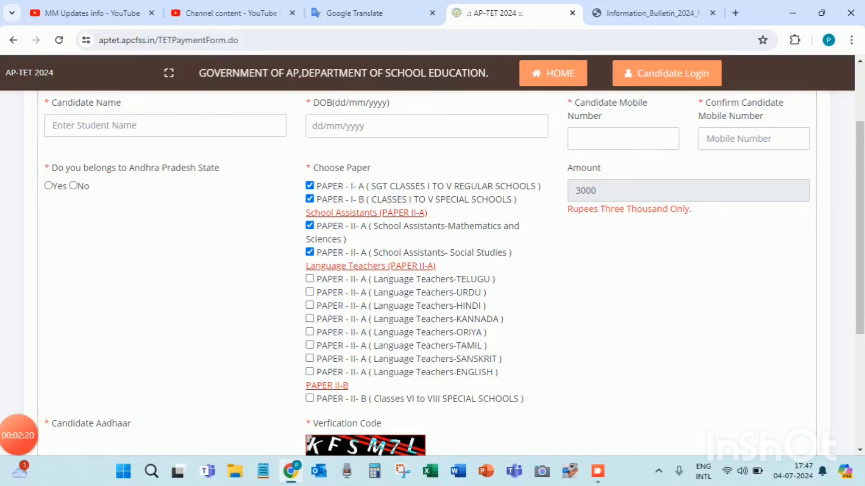
pyautogui.click(310, 279)
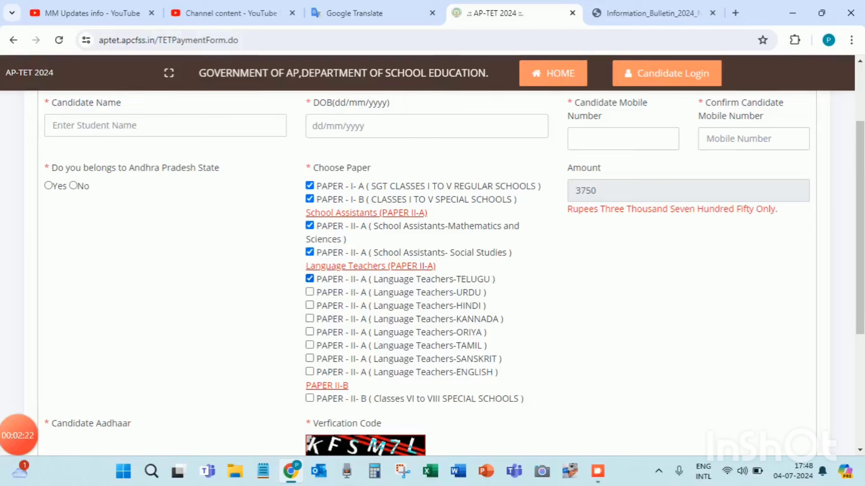
# Step: Deselect every chosen paper, from Language Teachers-Telugu back up to Paper I-A
pyautogui.click(309, 279)
pyautogui.click(309, 252)
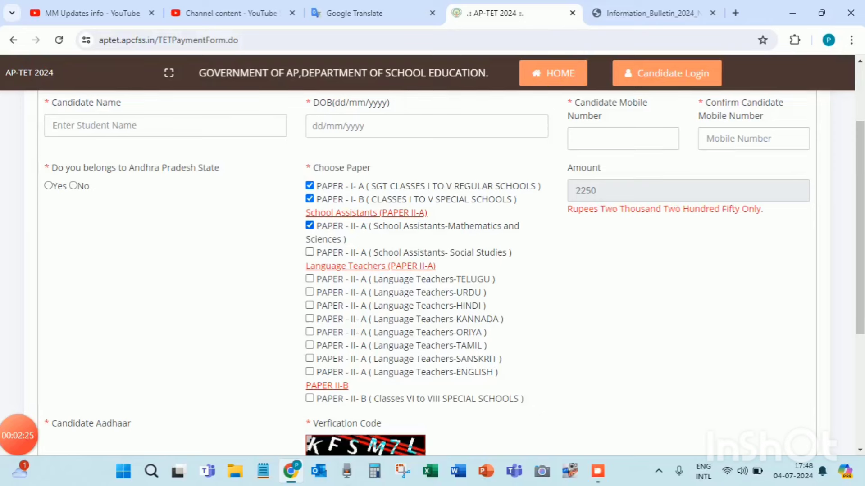
pyautogui.click(310, 225)
pyautogui.click(309, 199)
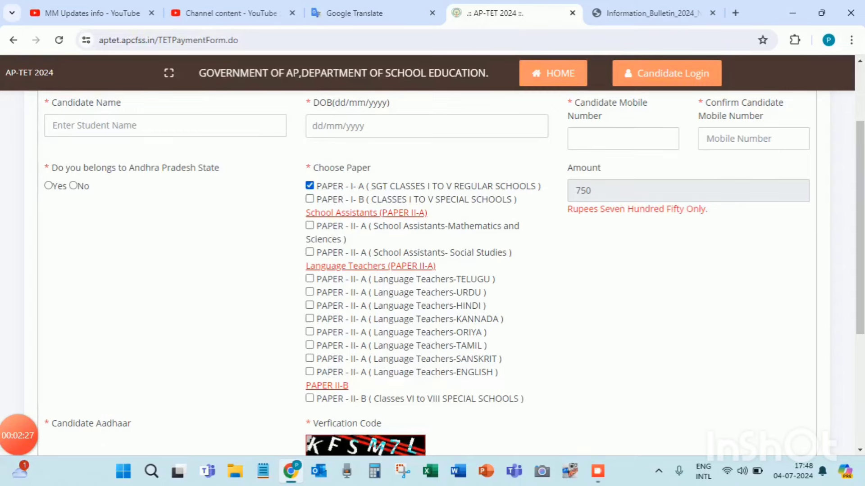
pyautogui.click(310, 185)
# Step: Mark the Candidate Aadhaar field, verification code, captcha entry, Terms & Conditions checkbox and Preview Form button in red
pyautogui.scroll(-4, 432, 271)
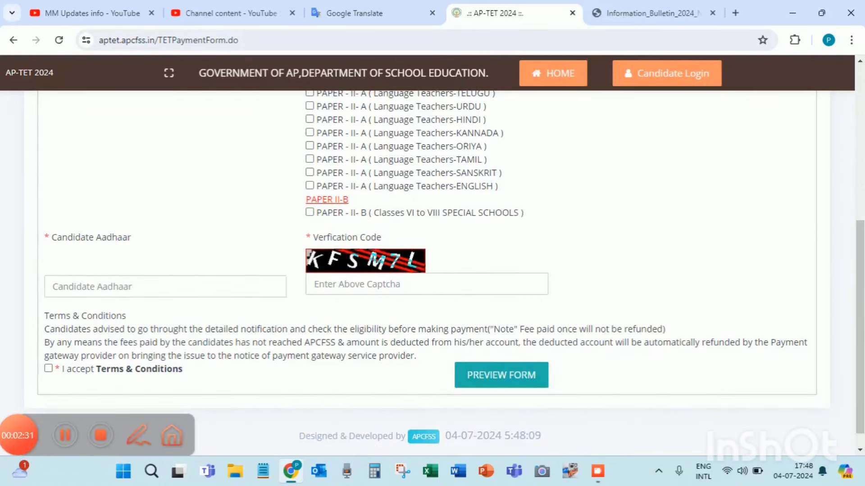
pyautogui.click(137, 435)
pyautogui.moveTo(14, 288); pyautogui.dragTo(178, 221)
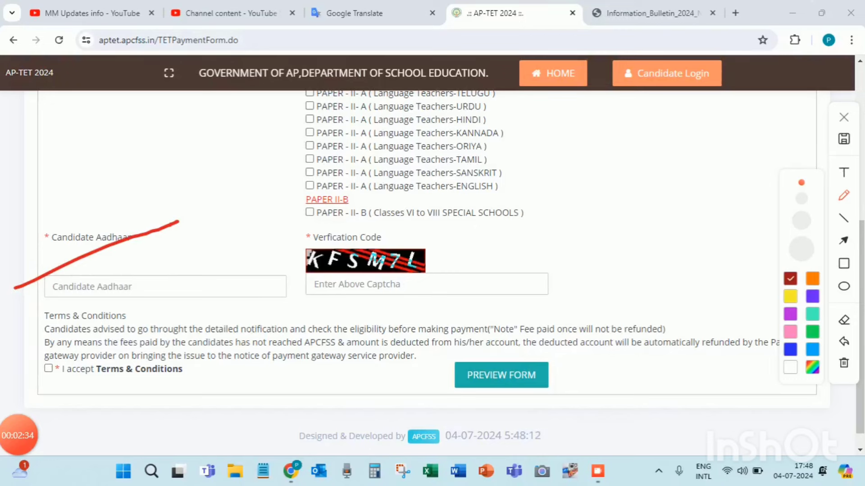
pyautogui.moveTo(425, 261); pyautogui.dragTo(493, 232)
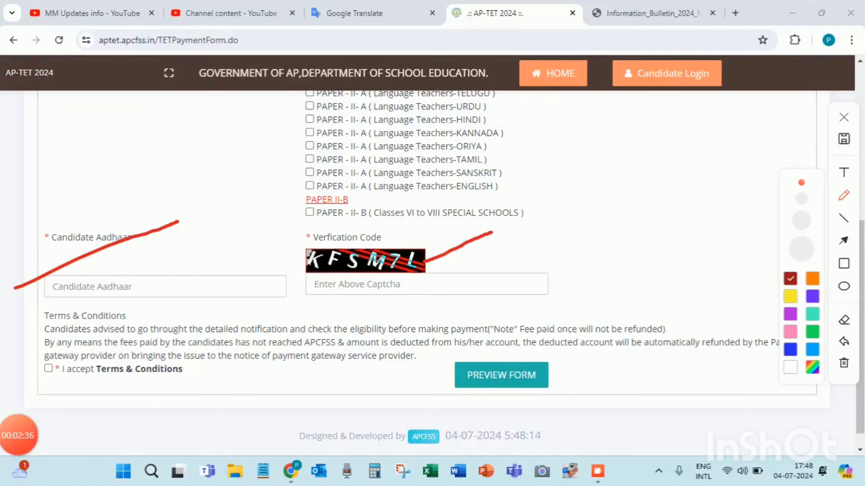
pyautogui.moveTo(351, 302); pyautogui.dragTo(474, 292)
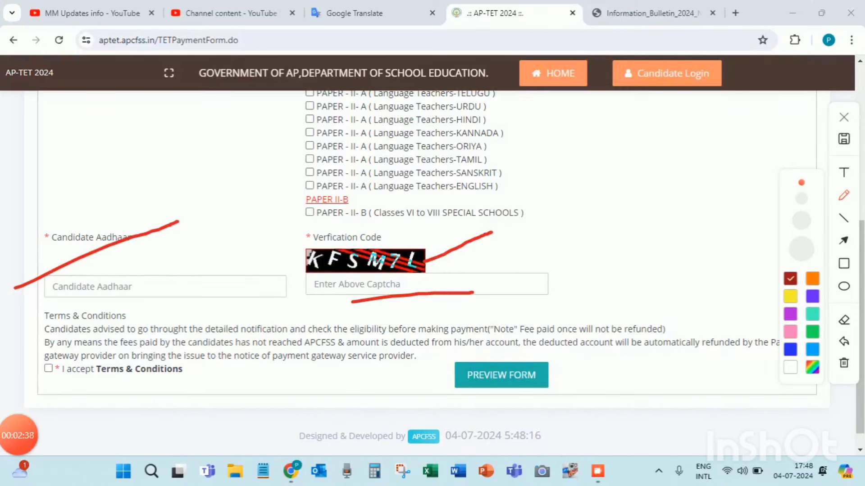
pyautogui.moveTo(50, 354)
pyautogui.mouseDown()
pyautogui.moveTo(32, 367)
pyautogui.moveTo(45, 388)
pyautogui.moveTo(81, 369)
pyautogui.moveTo(47, 356)
pyautogui.moveTo(57, 363)
pyautogui.moveTo(79, 332)
pyautogui.mouseUp()
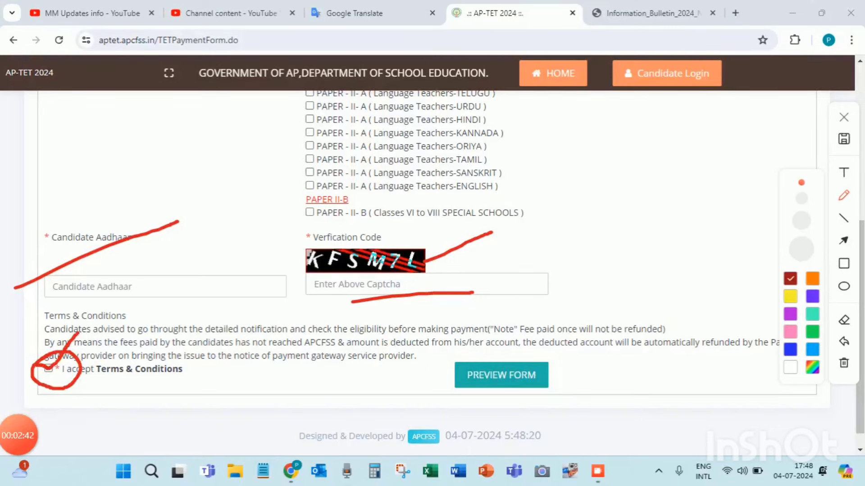
pyautogui.moveTo(458, 401)
pyautogui.mouseDown()
pyautogui.moveTo(501, 408)
pyautogui.moveTo(558, 348)
pyautogui.moveTo(440, 344)
pyautogui.moveTo(444, 389)
pyautogui.moveTo(460, 405)
pyautogui.mouseUp()
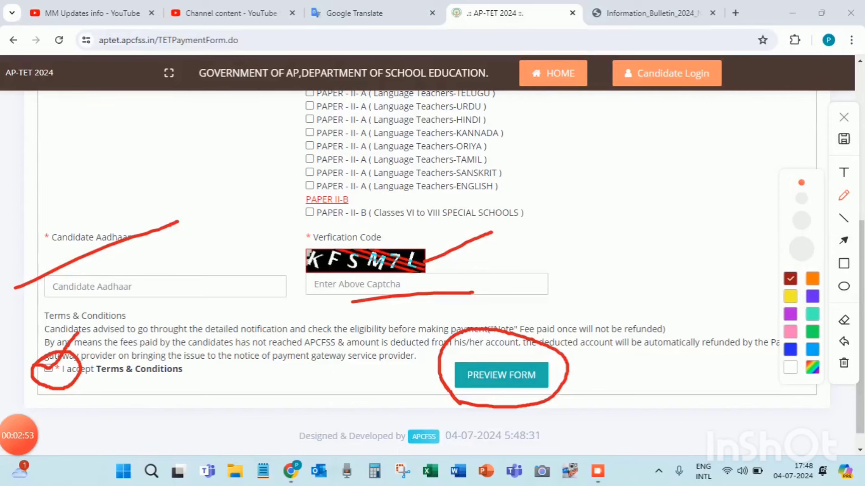
pyautogui.press('Escape')
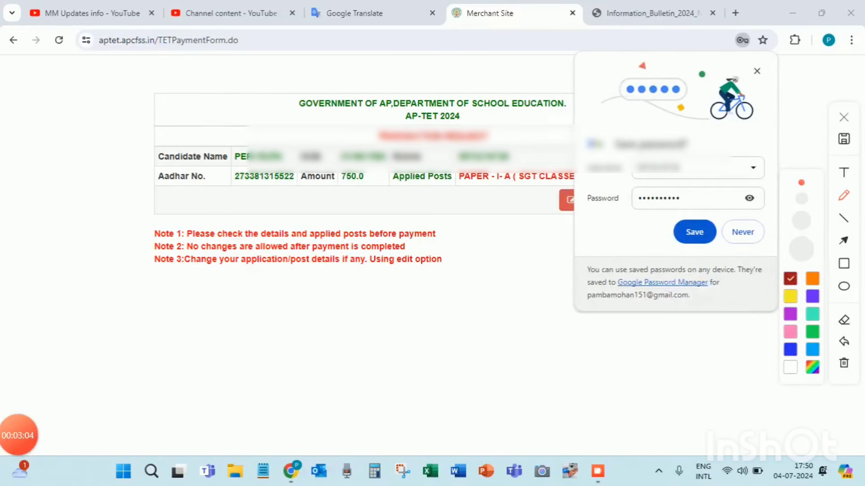
# Step: Decline the browser's offer to save the password on the transaction request page
pyautogui.press('Escape')
pyautogui.click(742, 232)
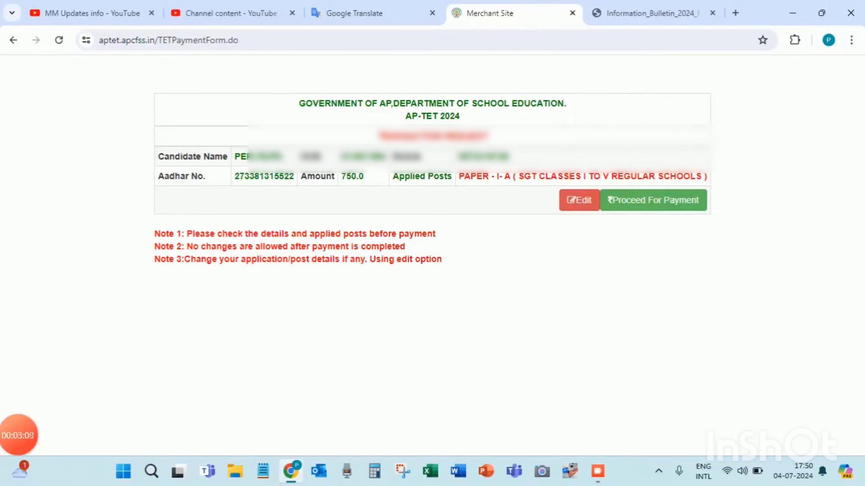
# Step: Circle the Edit and Proceed For Payment buttons in red on the transaction request page
pyautogui.moveTo(18, 435)
pyautogui.click(136, 436)
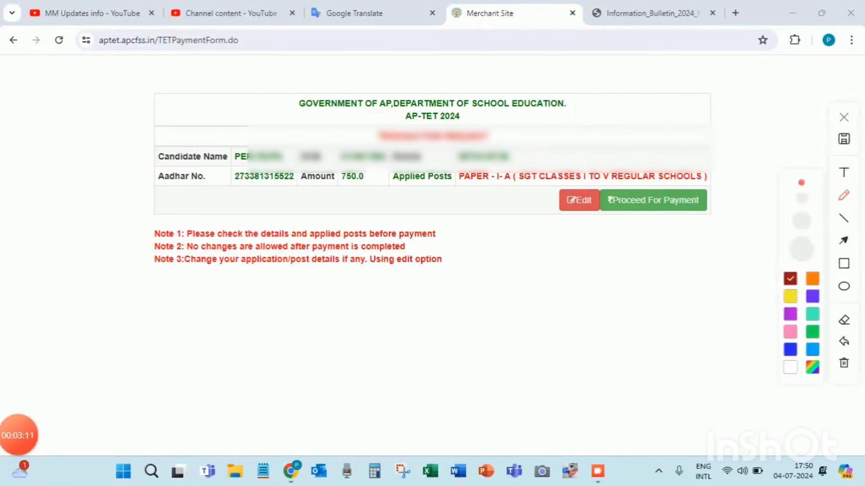
pyautogui.moveTo(573, 218)
pyautogui.mouseDown()
pyautogui.moveTo(600, 209)
pyautogui.moveTo(546, 189)
pyautogui.moveTo(568, 220)
pyautogui.moveTo(732, 187)
pyautogui.moveTo(599, 177)
pyautogui.moveTo(598, 218)
pyautogui.moveTo(640, 212)
pyautogui.mouseUp()
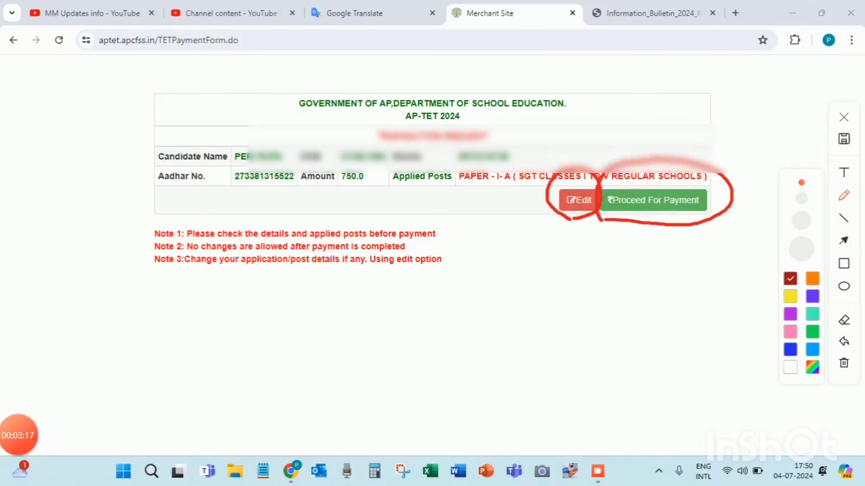
pyautogui.click(844, 117)
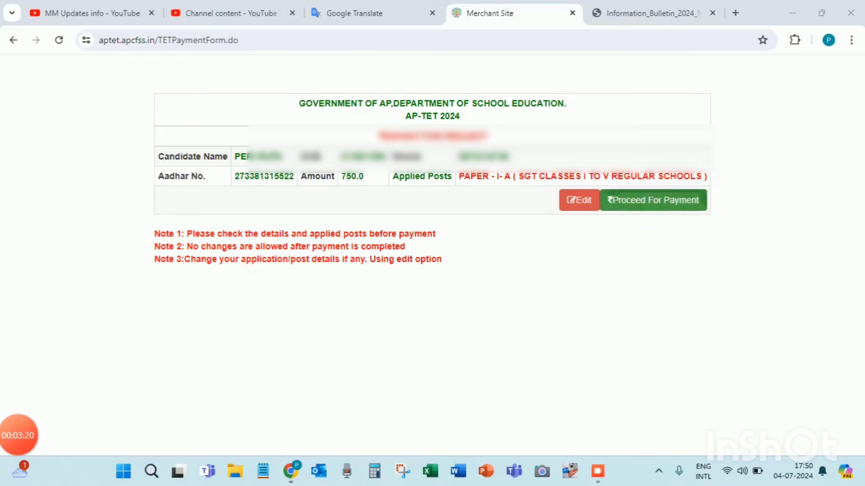
# Step: Proceed for payment of the application fee and confirm that all the details are verified
pyautogui.click(653, 200)
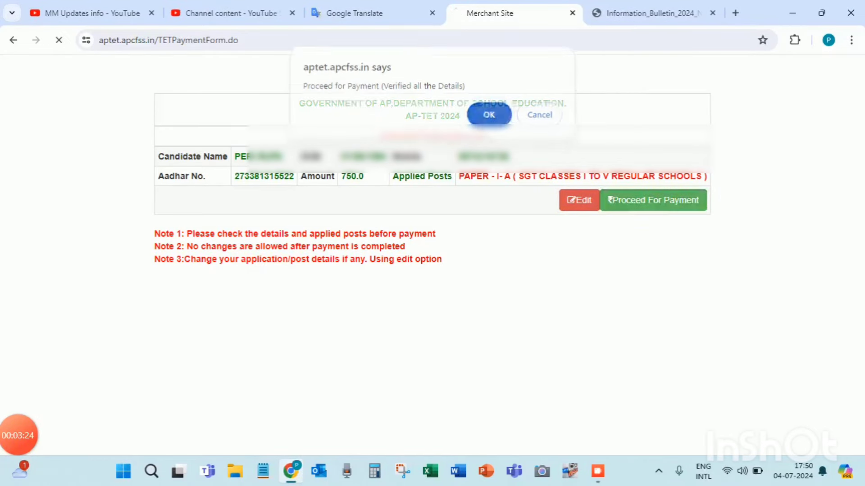
pyautogui.press('Return')
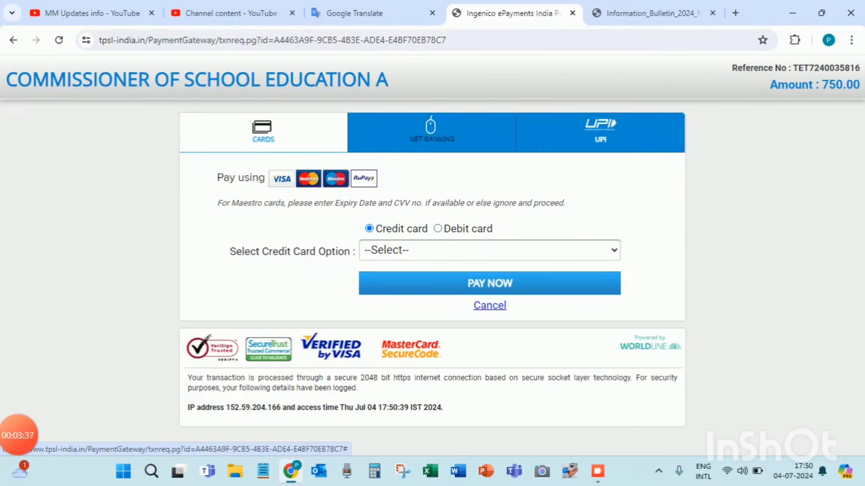
# Step: Look through the Net Banking, UPI and Cards payment methods, ending on the UPI options
pyautogui.click(431, 139)
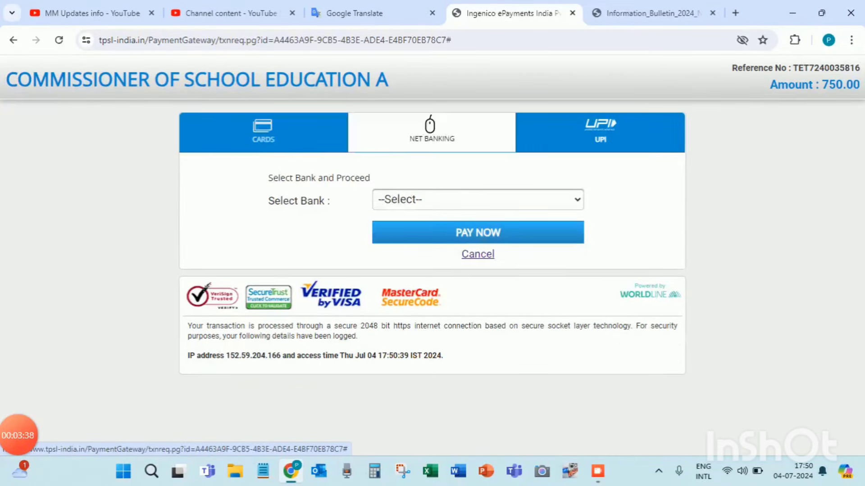
pyautogui.click(600, 133)
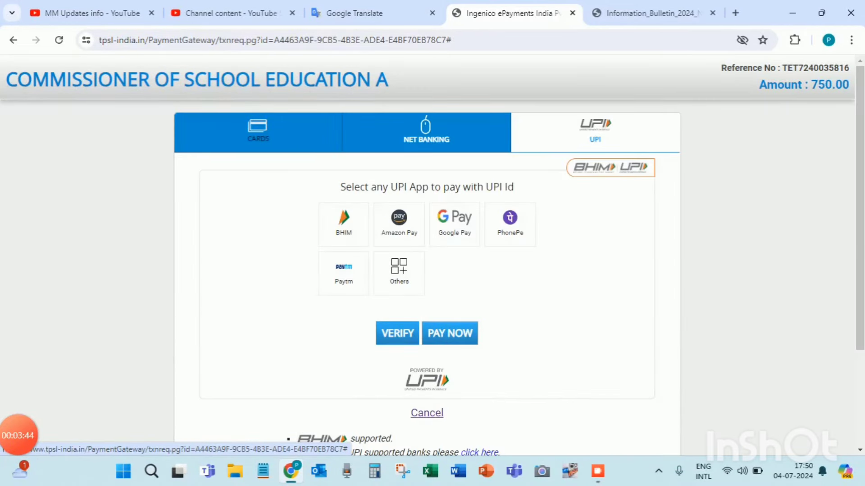
pyautogui.click(258, 133)
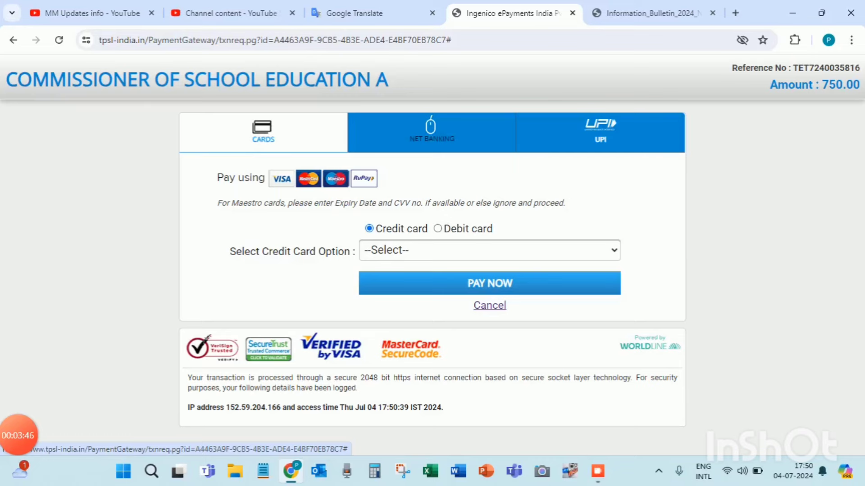
pyautogui.click(431, 133)
pyautogui.click(600, 133)
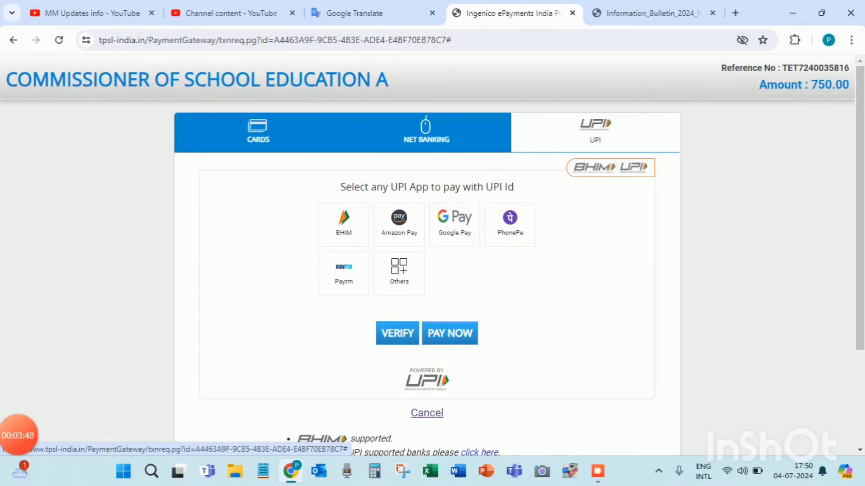
# Step: Choose Paytm as the UPI app for paying the fee and view the payment authorization instructions
pyautogui.scroll(-1, 432, 253)
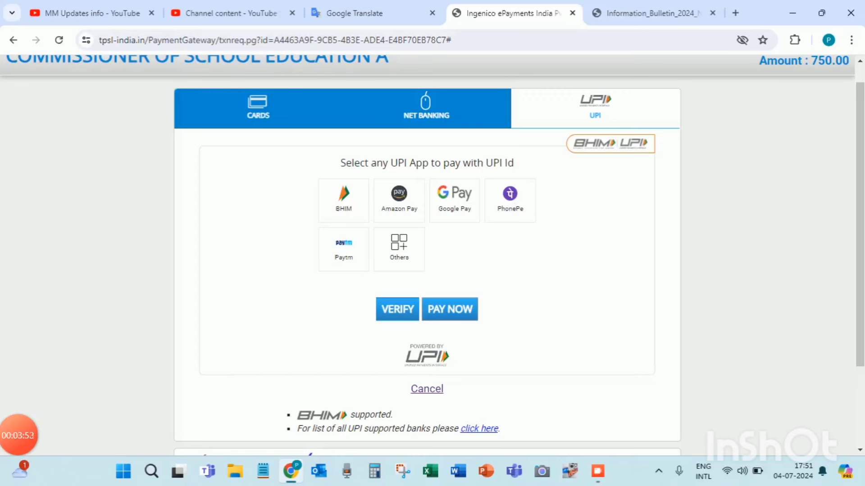
pyautogui.click(343, 249)
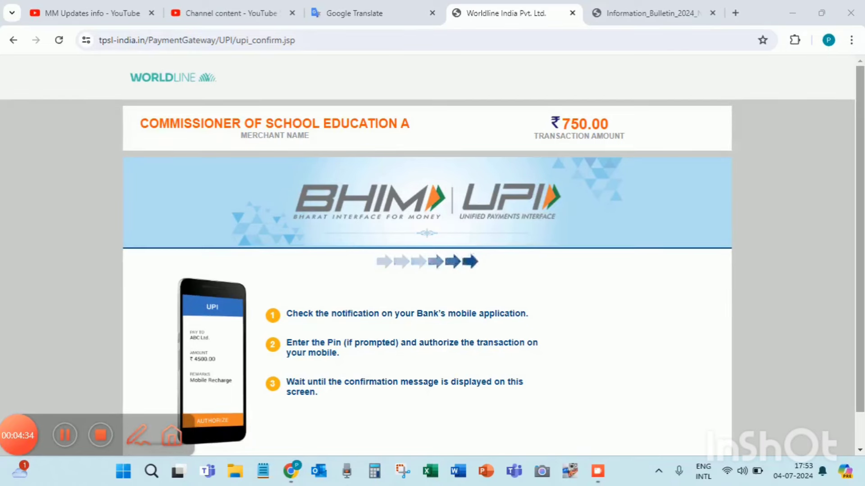
pyautogui.scroll(-2, 433, 253)
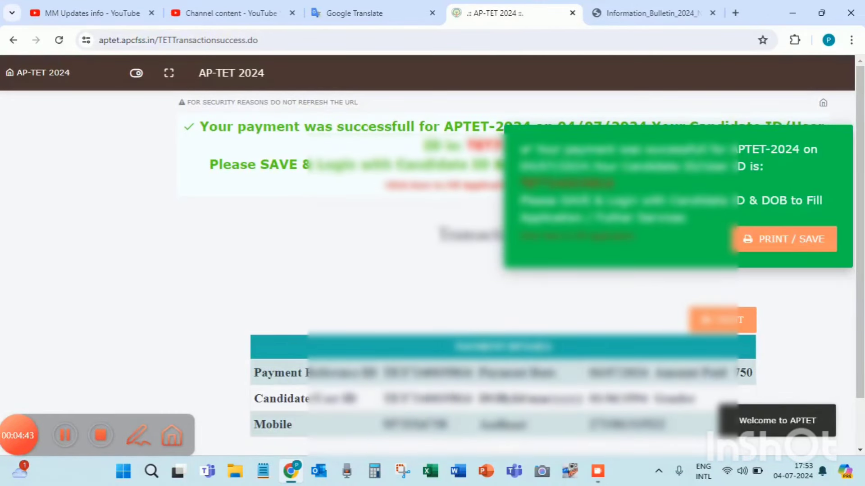
# Step: Circle the payment success message with the Candidate ID in red, then clear the markings
pyautogui.click(138, 435)
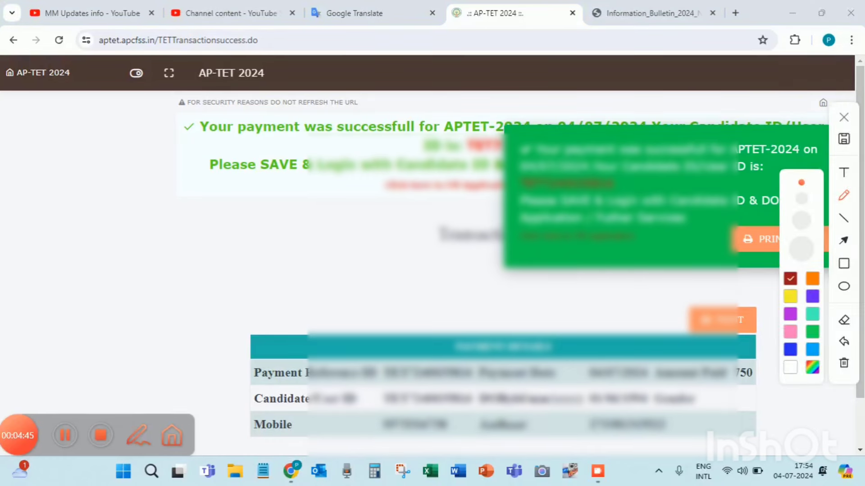
pyautogui.moveTo(499, 162); pyautogui.dragTo(583, 121)
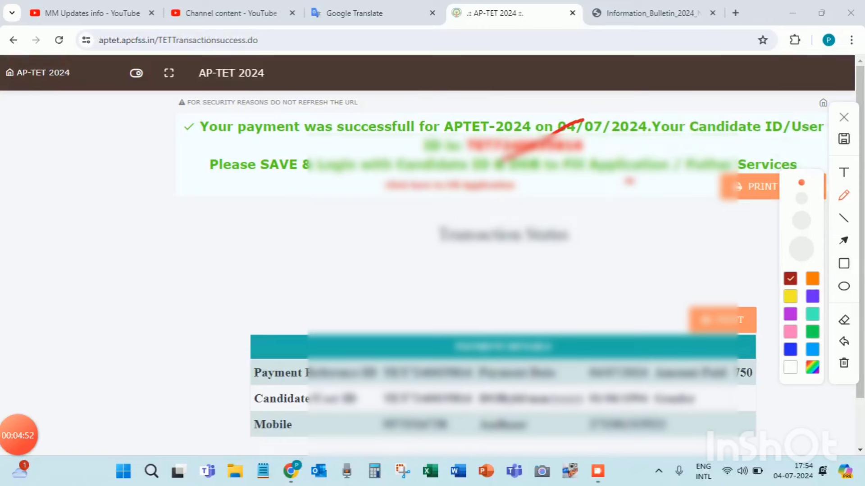
pyautogui.moveTo(383, 107)
pyautogui.mouseDown()
pyautogui.moveTo(227, 143)
pyautogui.moveTo(505, 183)
pyautogui.moveTo(482, 94)
pyautogui.moveTo(303, 125)
pyautogui.mouseUp()
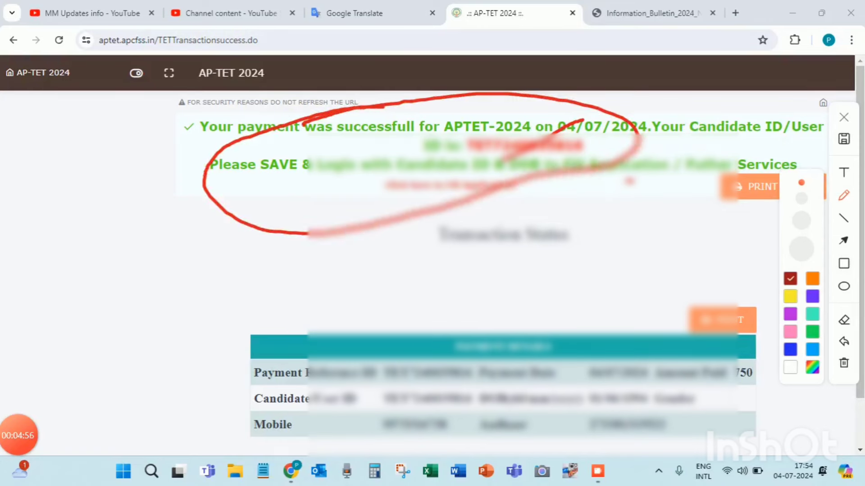
pyautogui.press('Escape')
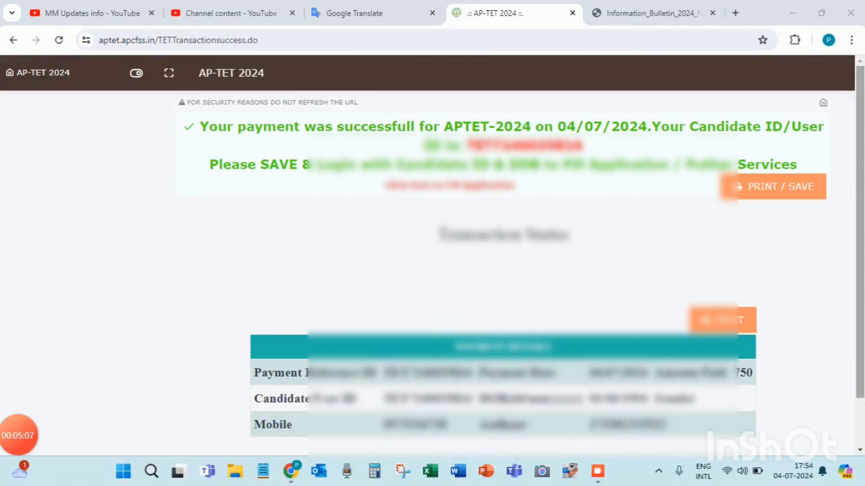
# Step: Circle the link for filling the application in red and add a tick mark beside it
pyautogui.moveTo(18, 435)
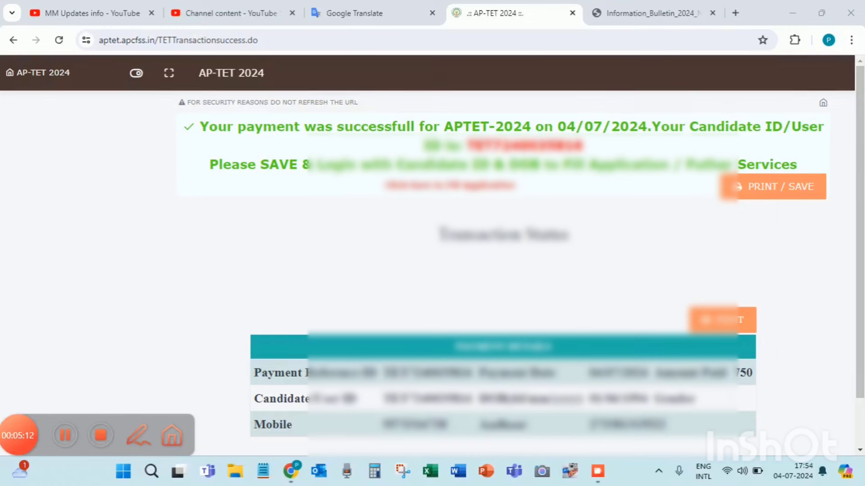
pyautogui.click(137, 436)
pyautogui.moveTo(373, 193)
pyautogui.mouseDown()
pyautogui.moveTo(448, 208)
pyautogui.moveTo(540, 182)
pyautogui.moveTo(439, 163)
pyautogui.moveTo(372, 191)
pyautogui.moveTo(375, 201)
pyautogui.mouseUp()
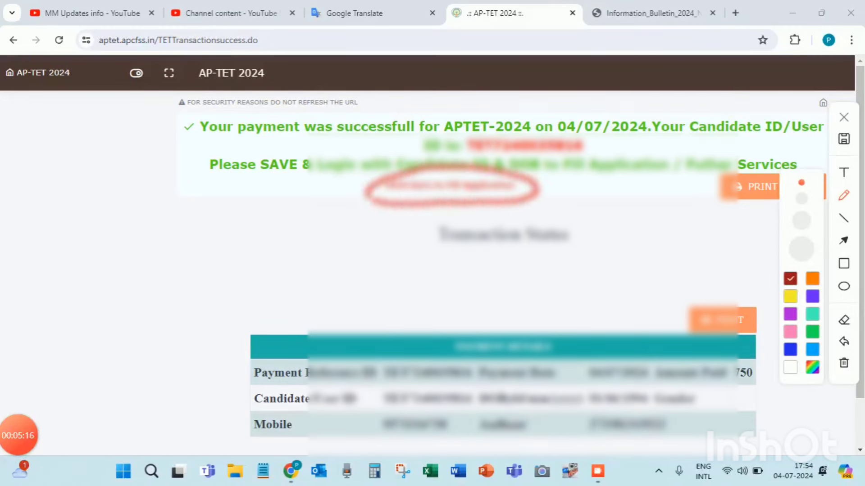
pyautogui.moveTo(536, 182)
pyautogui.mouseDown()
pyautogui.moveTo(546, 202)
pyautogui.moveTo(622, 127)
pyautogui.mouseUp()
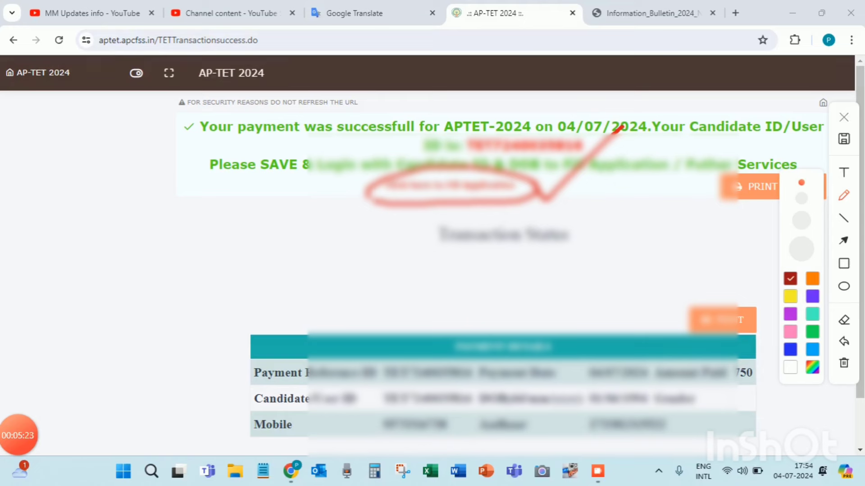
pyautogui.press('Escape')
# Step: Mark the Application tile in red on the AP-TET July 2024 home page and open the candidate login page
pyautogui.moveTo(18, 435)
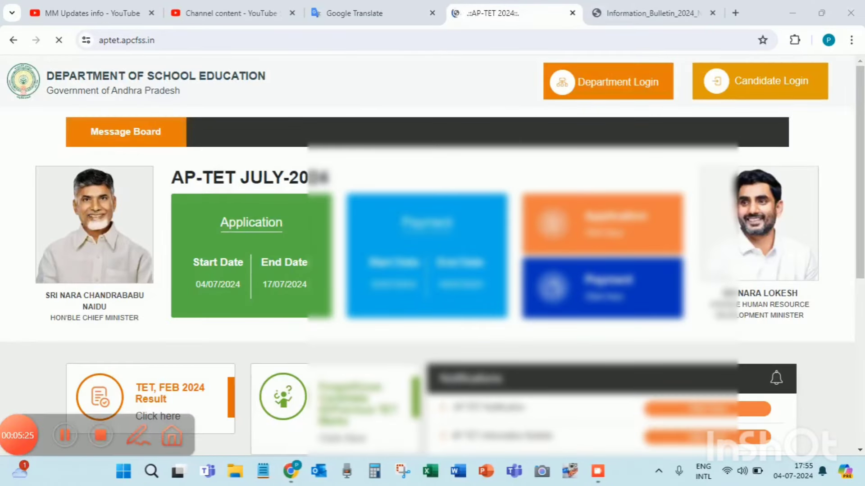
pyautogui.click(137, 435)
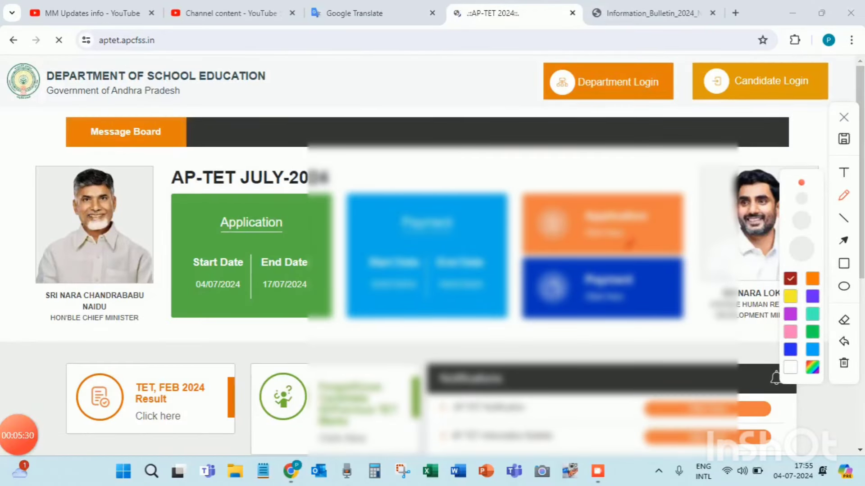
pyautogui.moveTo(629, 244); pyautogui.dragTo(690, 178)
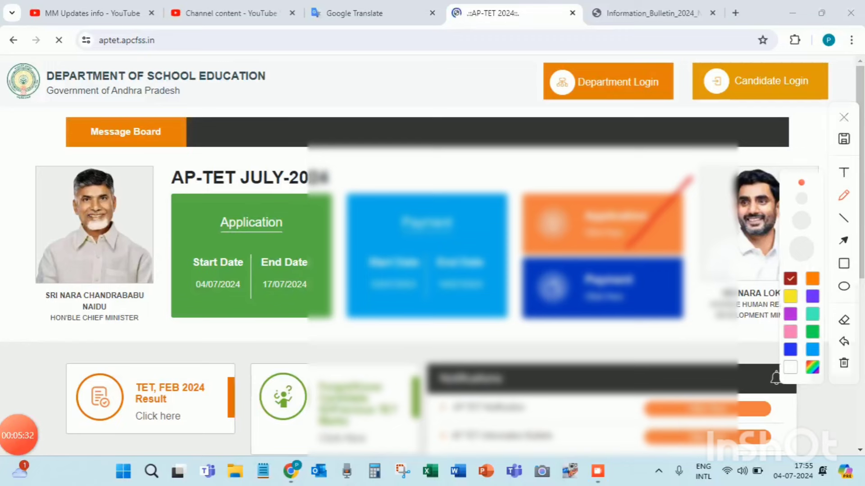
pyautogui.click(760, 81)
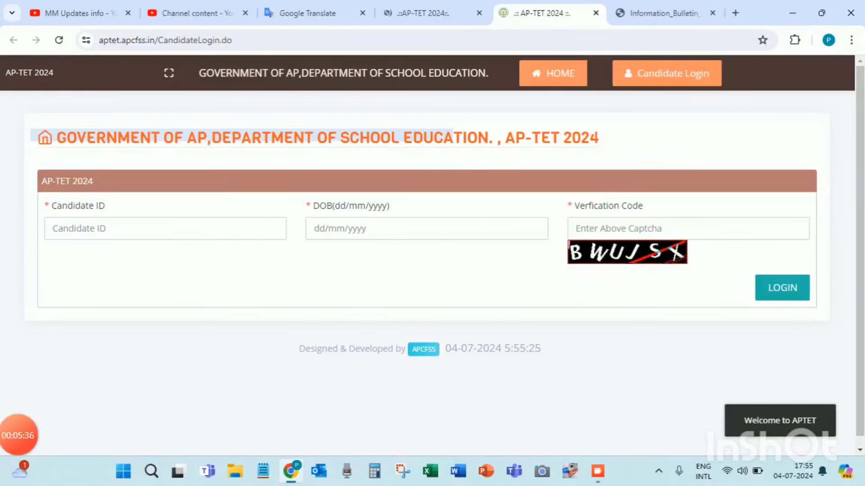
# Step: Mark the Candidate ID, DOB and Verification Code fields in red and circle the Candidate ID field and the Login button
pyautogui.moveTo(19, 435)
pyautogui.click(140, 435)
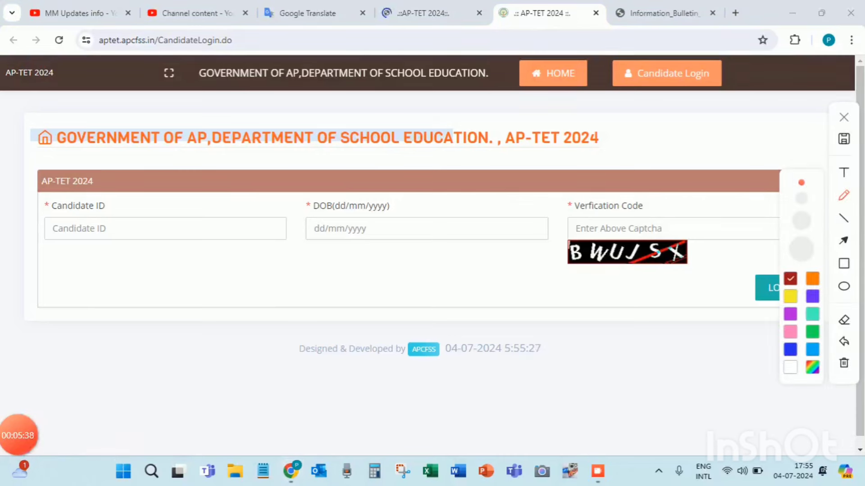
pyautogui.moveTo(22, 208); pyautogui.dragTo(139, 160)
pyautogui.moveTo(279, 224); pyautogui.dragTo(413, 168)
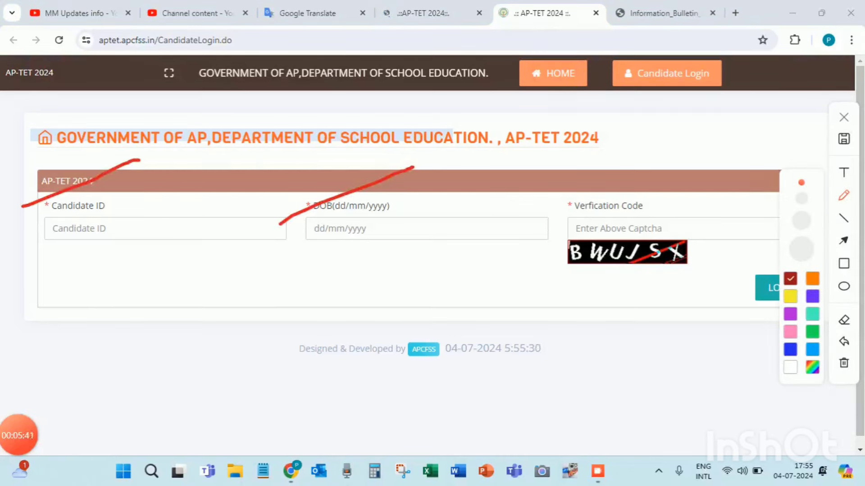
pyautogui.moveTo(555, 223); pyautogui.dragTo(657, 171)
pyautogui.moveTo(27, 241)
pyautogui.mouseDown()
pyautogui.moveTo(126, 266)
pyautogui.moveTo(173, 175)
pyautogui.moveTo(30, 223)
pyautogui.moveTo(31, 243)
pyautogui.mouseUp()
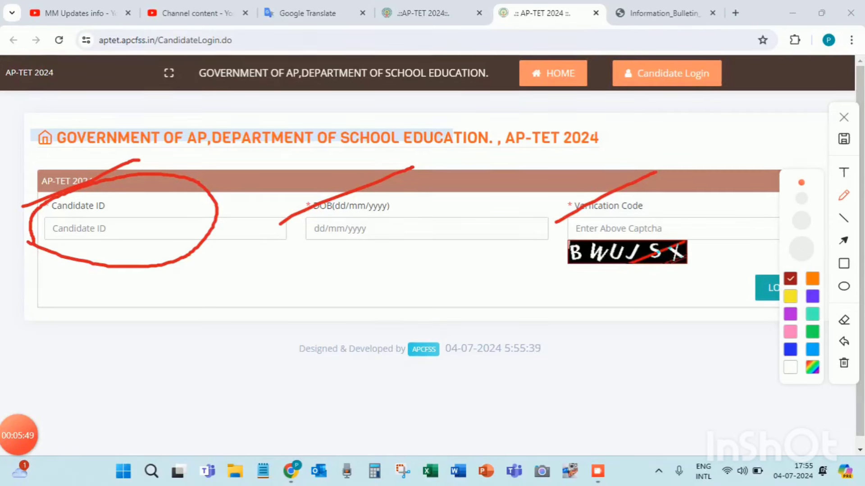
pyautogui.moveTo(744, 237)
pyautogui.mouseDown()
pyautogui.moveTo(741, 311)
pyautogui.moveTo(827, 251)
pyautogui.moveTo(743, 250)
pyautogui.mouseUp()
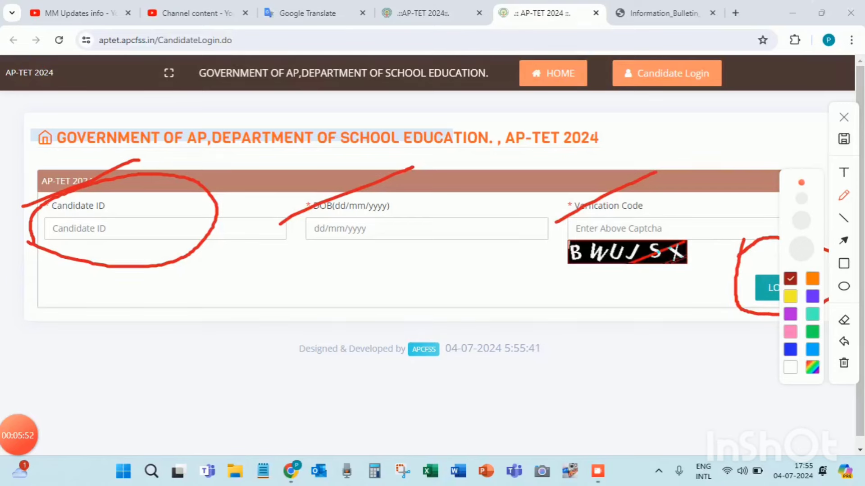
pyautogui.click(843, 117)
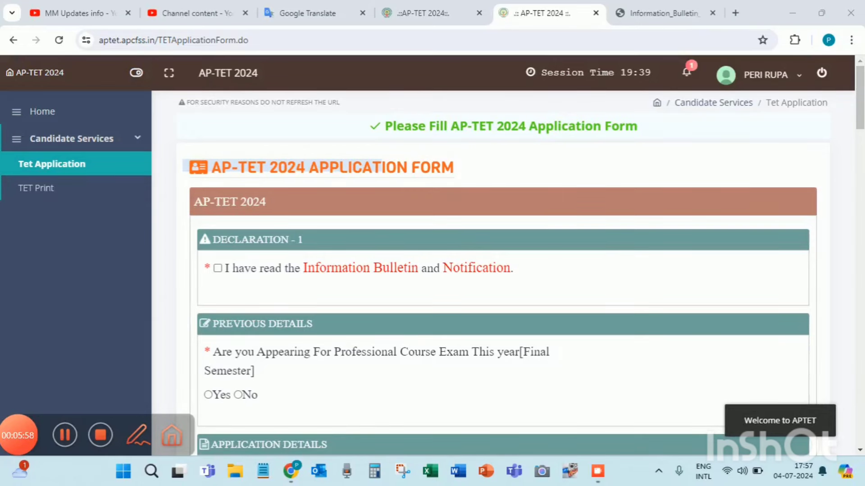
# Step: Circle the arrow beside Candidate Services in red on the application form page and collapse that section
pyautogui.click(138, 435)
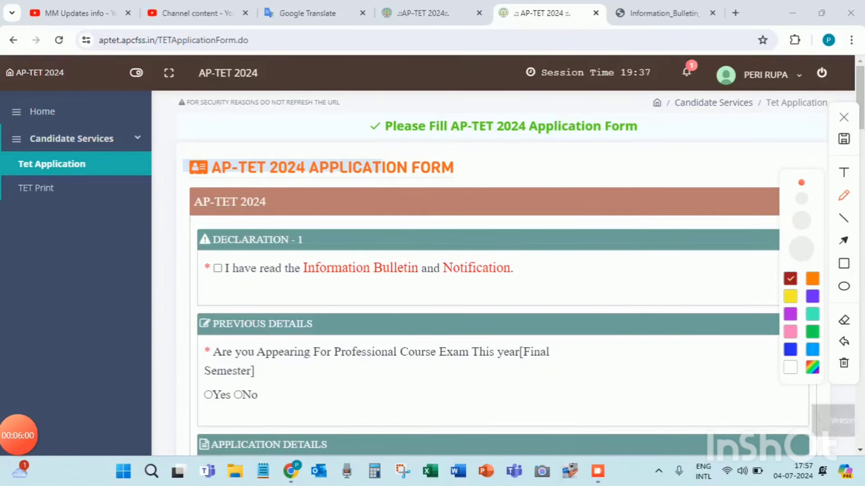
pyautogui.moveTo(132, 144)
pyautogui.mouseDown()
pyautogui.moveTo(158, 129)
pyautogui.moveTo(127, 127)
pyautogui.moveTo(124, 142)
pyautogui.mouseUp()
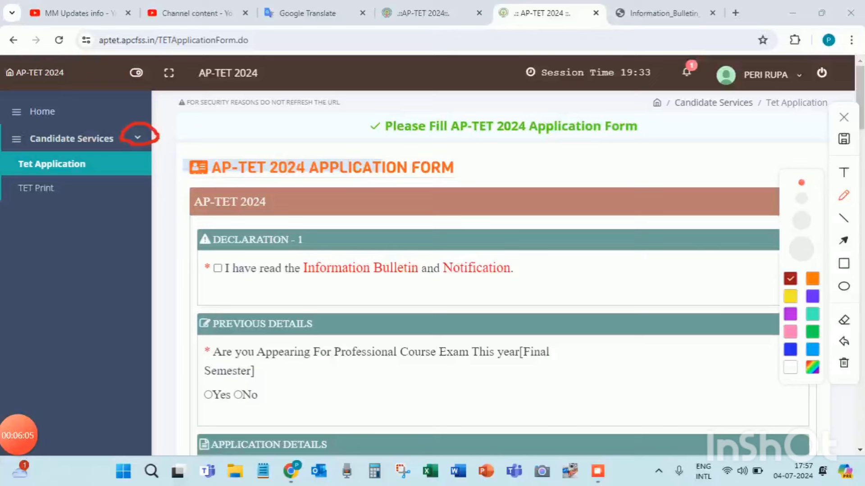
pyautogui.click(844, 117)
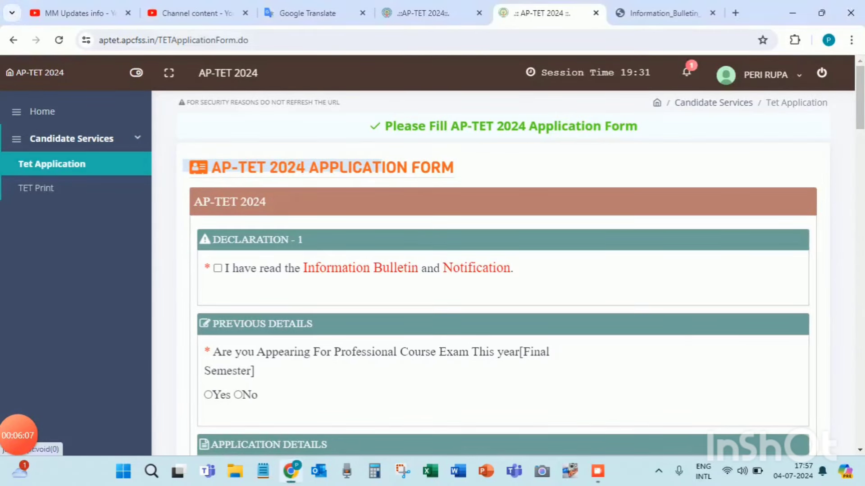
pyautogui.click(72, 139)
# Step: Mark the arrow of the collapsed Candidate Services section in red and expand the section again
pyautogui.moveTo(18, 435)
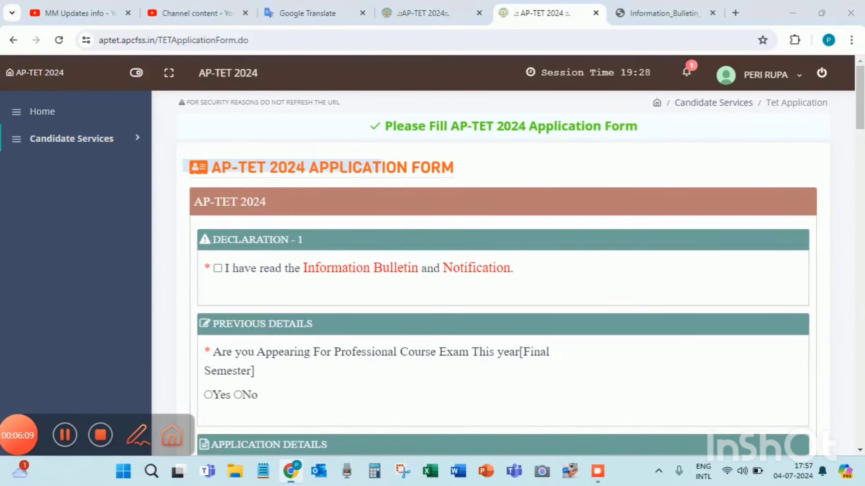
pyautogui.click(135, 434)
pyautogui.moveTo(147, 145); pyautogui.dragTo(181, 119)
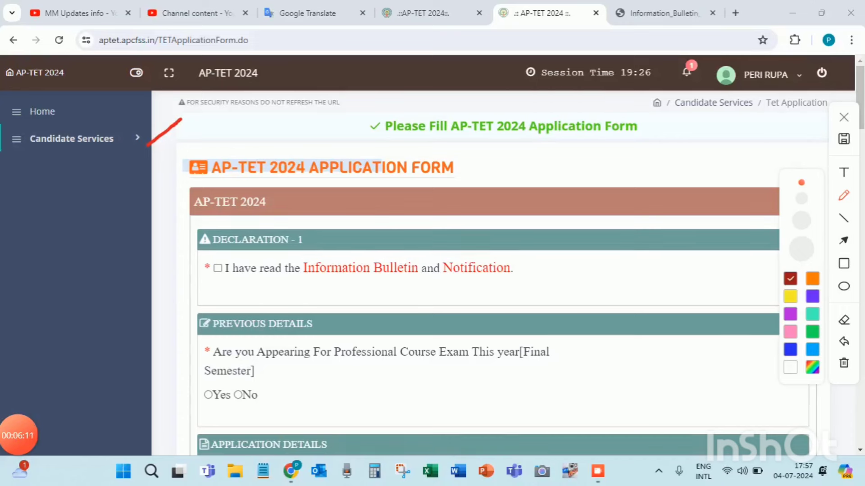
pyautogui.click(844, 117)
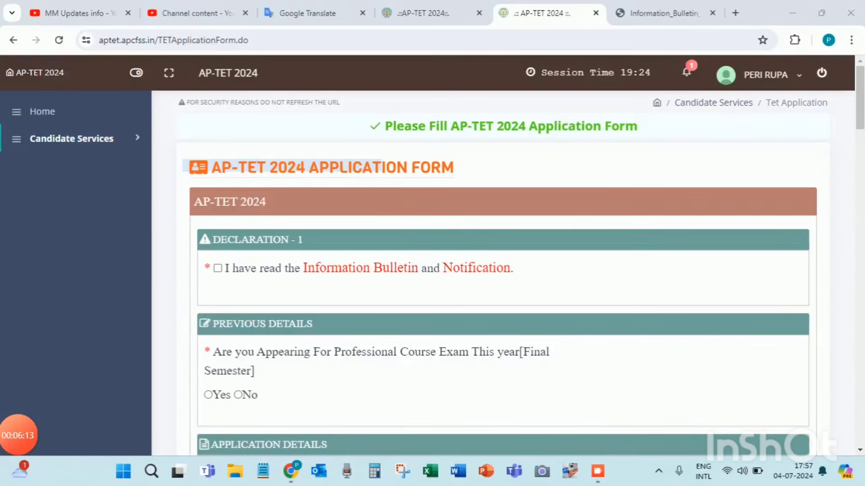
pyautogui.click(73, 139)
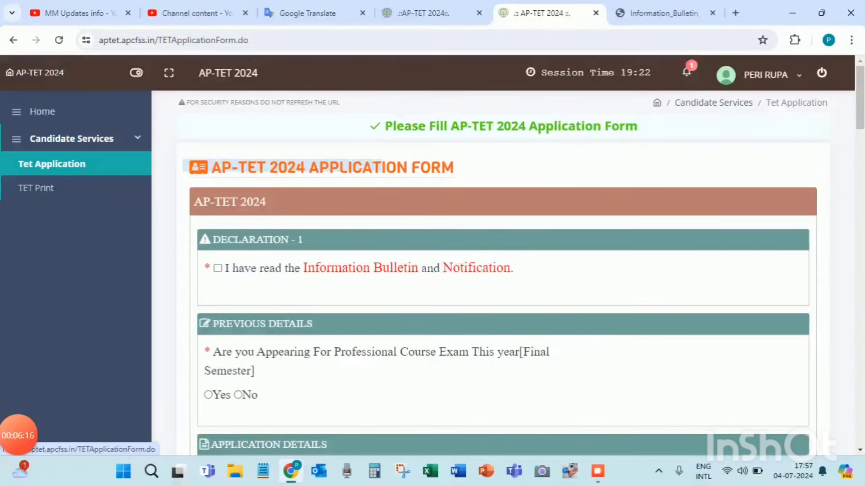
# Step: Circle the Please Fill AP-TET 2024 Application Form heading and the Session Time in red, and add a tick at the timer
pyautogui.moveTo(19, 435)
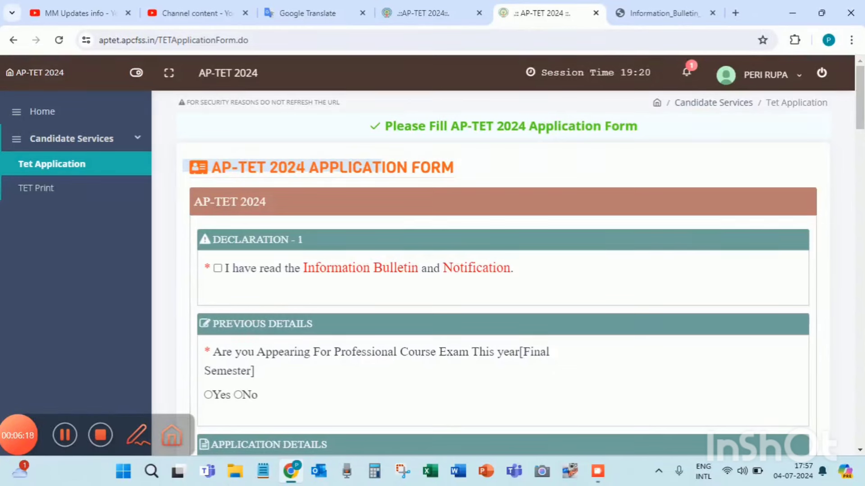
pyautogui.click(137, 435)
pyautogui.moveTo(382, 145)
pyautogui.mouseDown()
pyautogui.moveTo(541, 164)
pyautogui.moveTo(657, 127)
pyautogui.moveTo(478, 109)
pyautogui.moveTo(380, 131)
pyautogui.moveTo(381, 144)
pyautogui.mouseUp()
pyautogui.moveTo(525, 80)
pyautogui.mouseDown()
pyautogui.moveTo(624, 92)
pyautogui.moveTo(662, 52)
pyautogui.moveTo(538, 43)
pyautogui.moveTo(522, 83)
pyautogui.mouseUp()
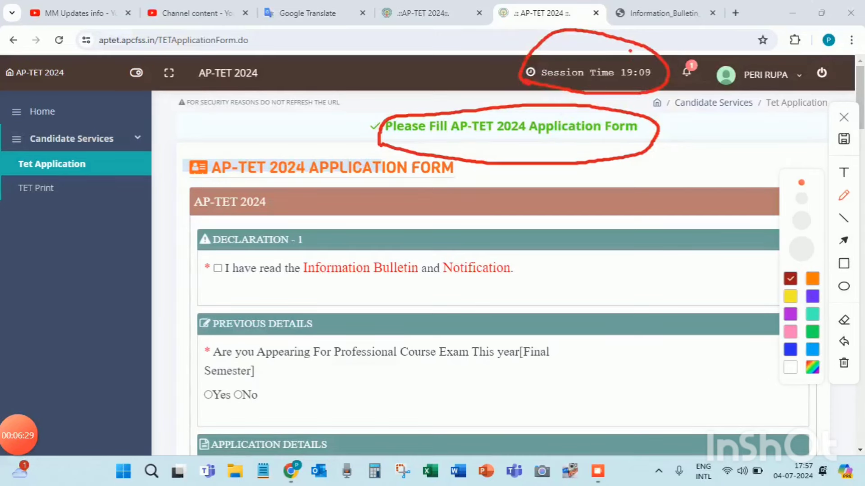
pyautogui.moveTo(630, 51)
pyautogui.mouseDown()
pyautogui.moveTo(672, 47)
pyautogui.moveTo(713, 23)
pyautogui.mouseUp()
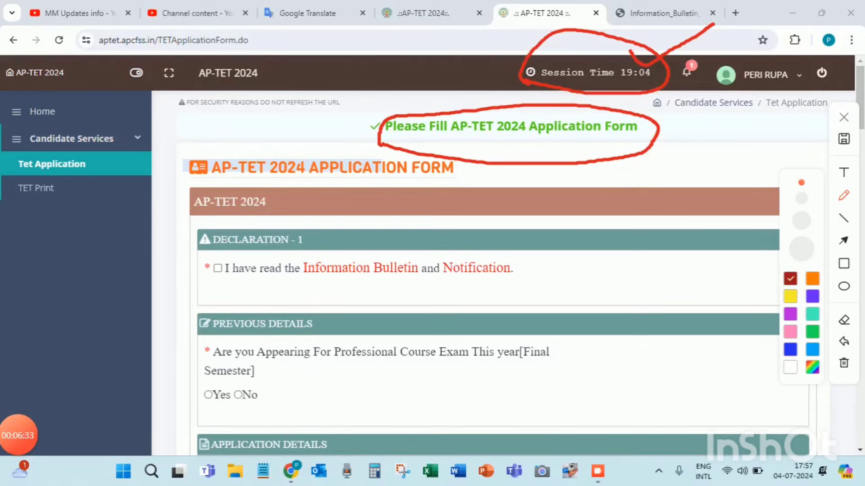
pyautogui.click(843, 117)
# Step: Accept the Declaration - 1 statement about having read the Information Bulletin and Notification
pyautogui.moveTo(859, 98); pyautogui.dragTo(859, 103)
pyautogui.scroll(-2, 356, 153)
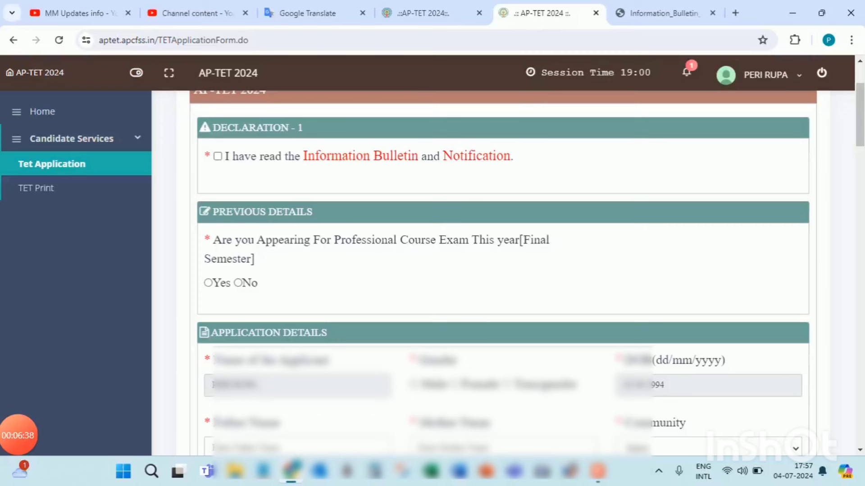
pyautogui.click(218, 156)
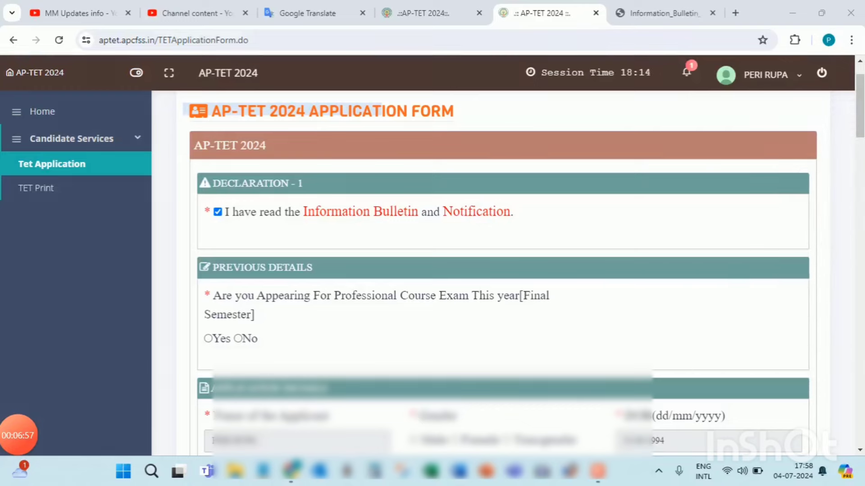
# Step: Mark the Name of the Applicant, Gender, DOB, Father Name, Mother Name and Community fields in red under Application Details
pyautogui.scroll(-5, 502, 270)
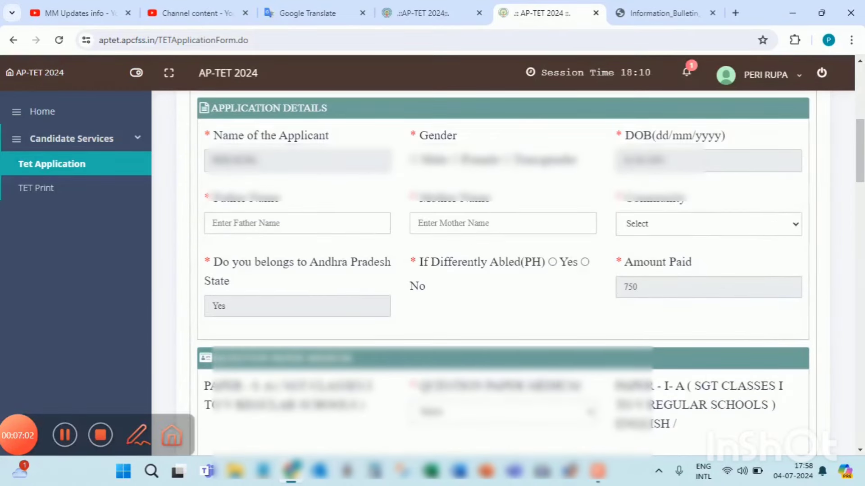
pyautogui.click(138, 436)
pyautogui.moveTo(180, 166); pyautogui.dragTo(269, 126)
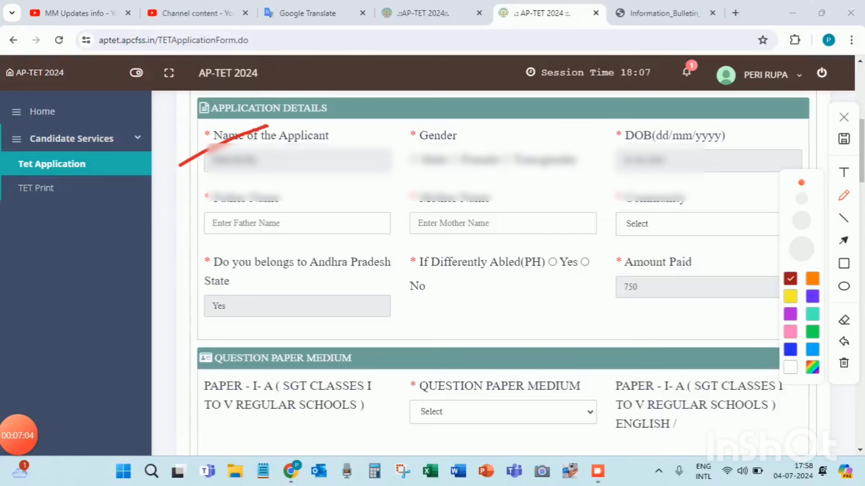
pyautogui.moveTo(374, 138); pyautogui.dragTo(479, 106)
pyautogui.moveTo(593, 146); pyautogui.dragTo(656, 116)
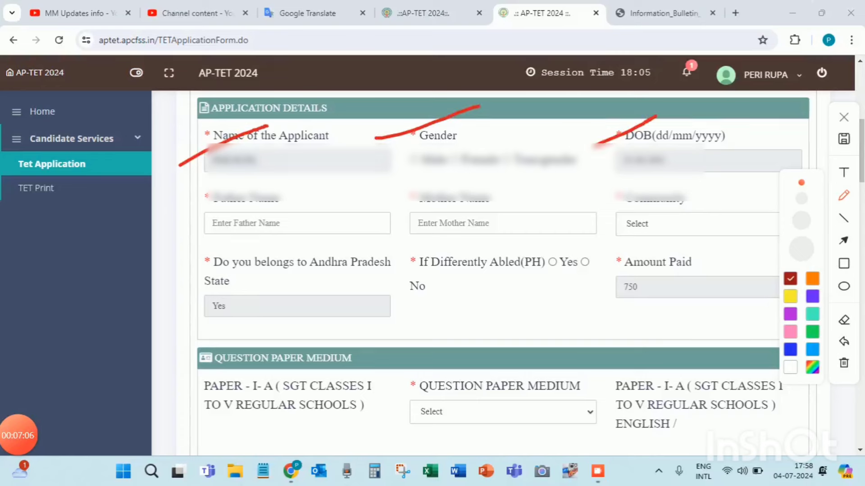
pyautogui.moveTo(155, 220); pyautogui.dragTo(288, 172)
pyautogui.moveTo(407, 209); pyautogui.dragTo(493, 170)
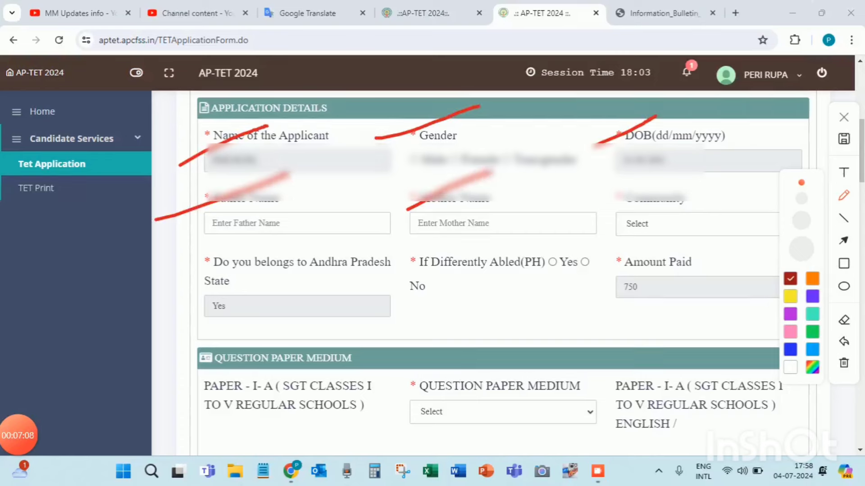
pyautogui.moveTo(612, 218); pyautogui.dragTo(698, 173)
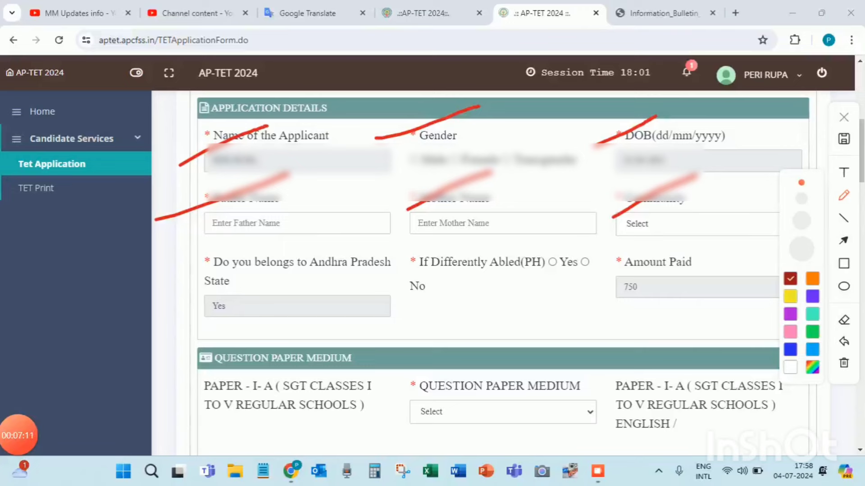
pyautogui.press('Escape')
# Step: Highlight the Application Details fields down to Community and view the Community options without choosing one
pyautogui.moveTo(213, 135); pyautogui.dragTo(686, 201)
pyautogui.click(708, 224)
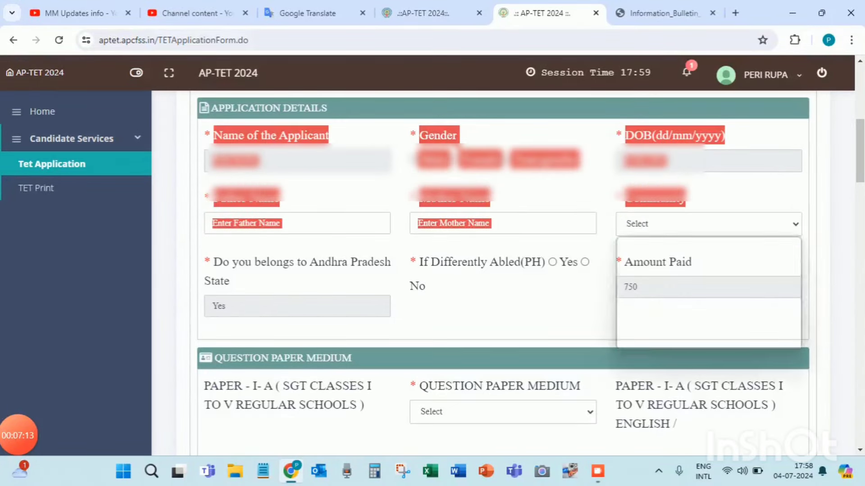
pyautogui.press('Escape')
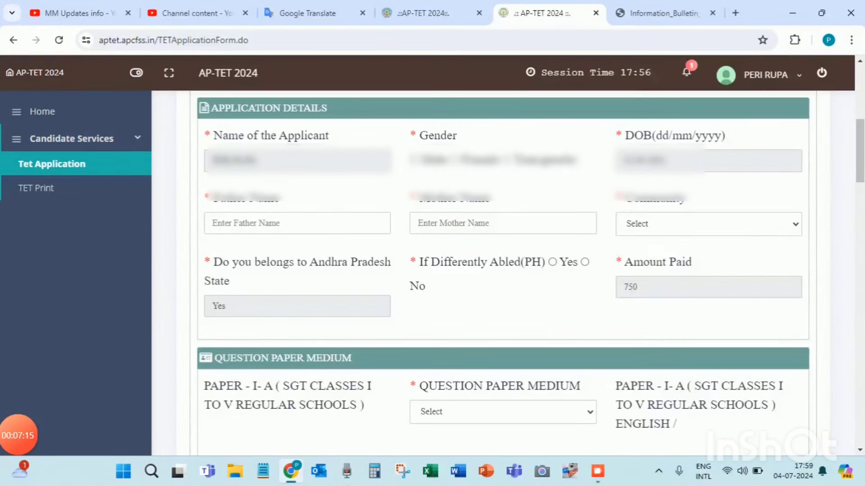
# Step: Mark the Andhra Pradesh State, Differently Abled (PH) and Amount Paid fields and the Paper I-A entry in red
pyautogui.moveTo(860, 151); pyautogui.dragTo(859, 165)
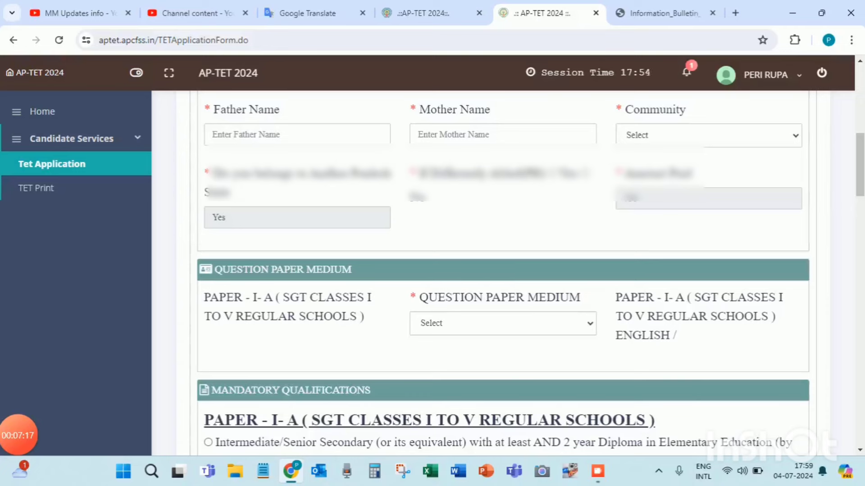
pyautogui.moveTo(19, 435)
pyautogui.click(138, 435)
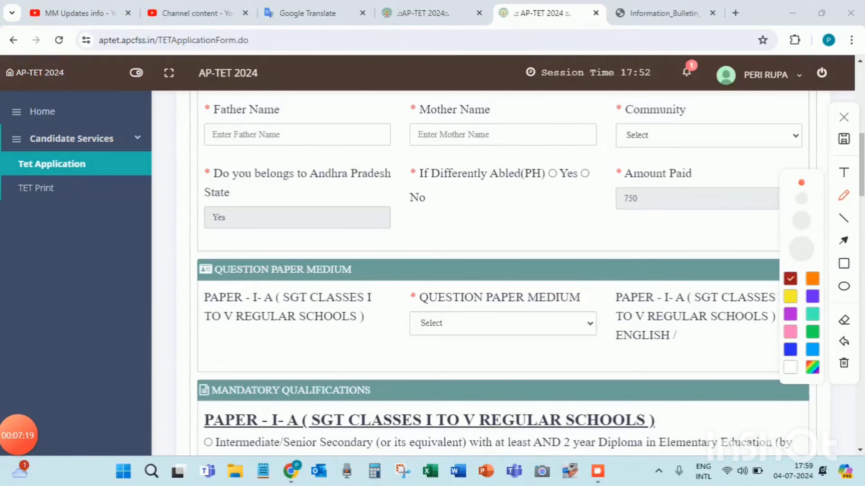
pyautogui.moveTo(186, 229); pyautogui.dragTo(295, 173)
pyautogui.moveTo(398, 190); pyautogui.dragTo(471, 154)
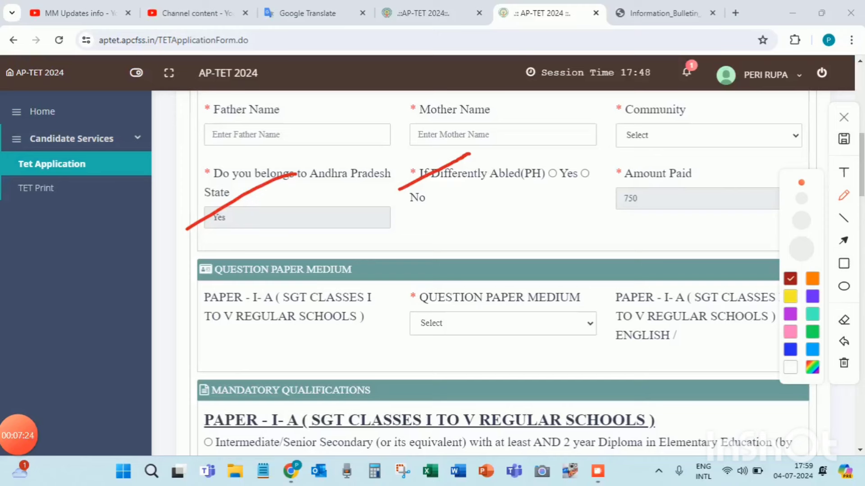
pyautogui.moveTo(581, 198); pyautogui.dragTo(720, 142)
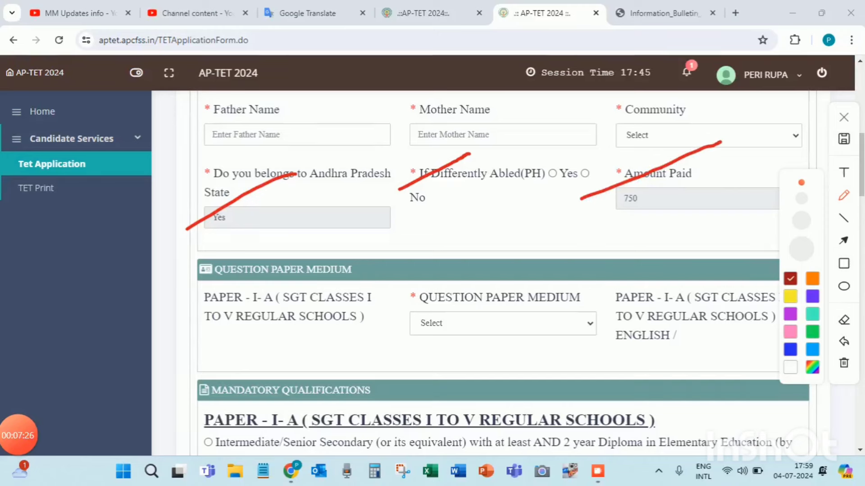
pyautogui.moveTo(178, 309); pyautogui.dragTo(290, 248)
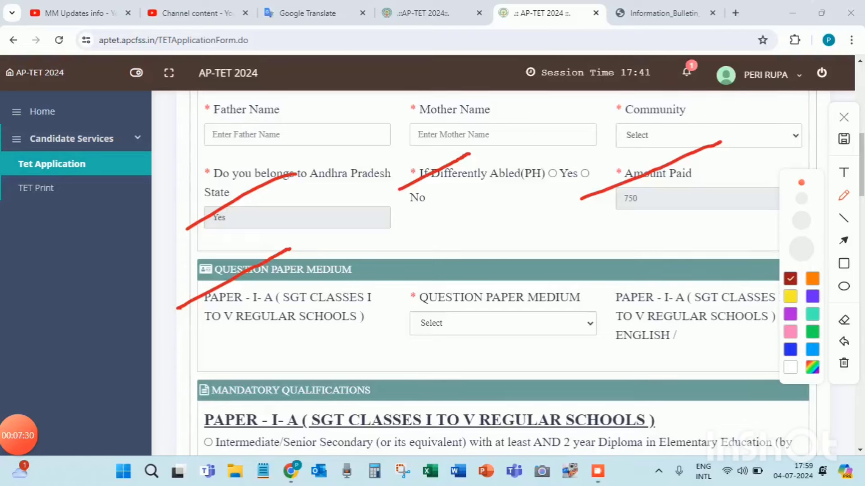
pyautogui.press('Escape')
# Step: View the options of the Question Paper Medium list without choosing one
pyautogui.moveTo(859, 165); pyautogui.dragTo(859, 179)
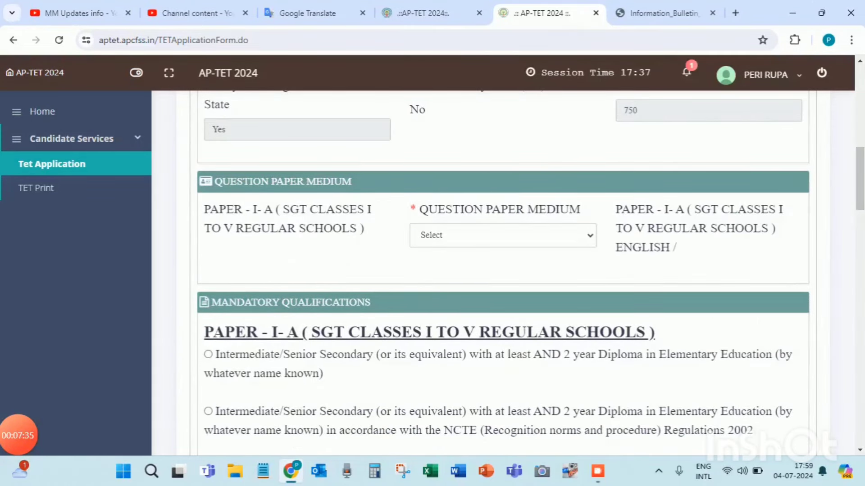
pyautogui.click(502, 236)
pyautogui.press('Escape')
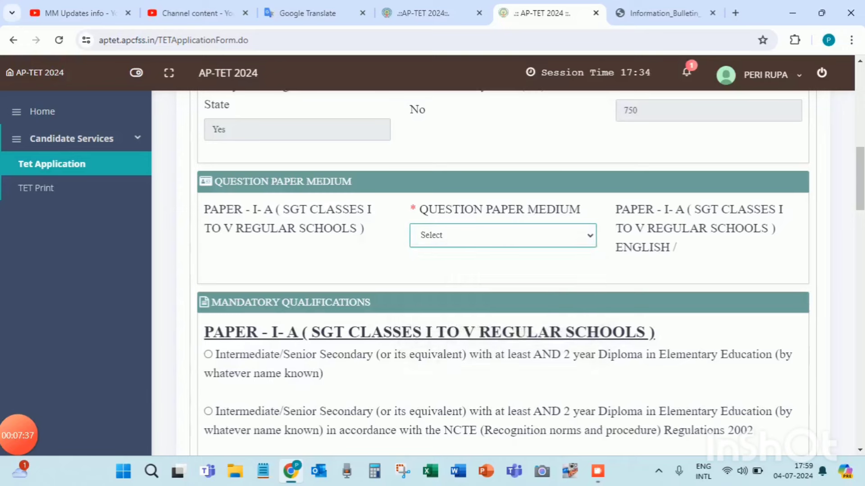
pyautogui.click(502, 235)
pyautogui.click(502, 235)
# Step: Mark the Paper I-A entry in the Question Paper Medium section in red and check the medium options again
pyautogui.click(18, 436)
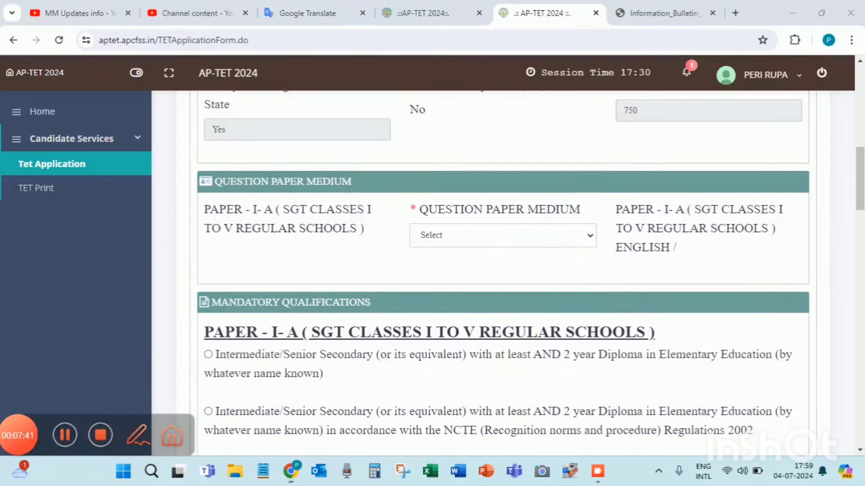
pyautogui.click(137, 436)
pyautogui.moveTo(178, 232); pyautogui.dragTo(265, 187)
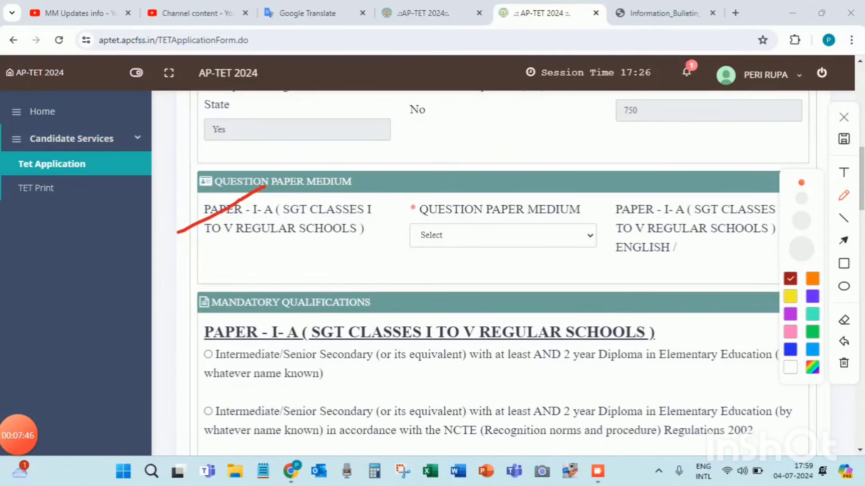
pyautogui.press('Escape')
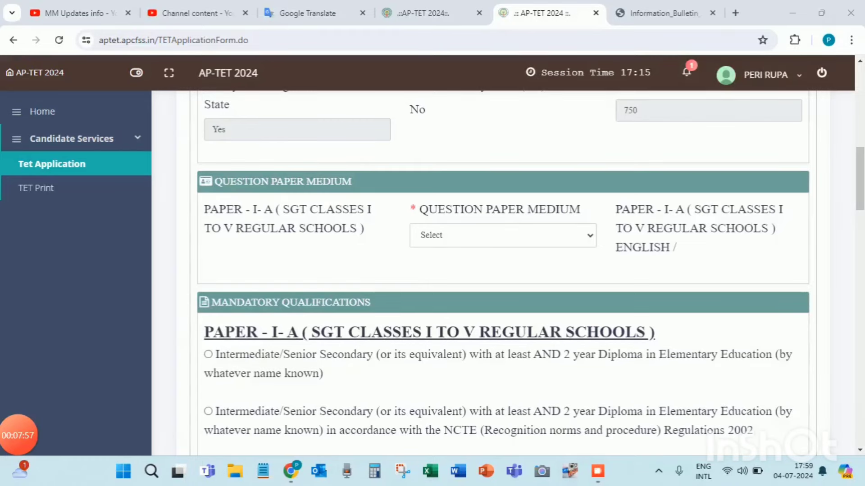
pyautogui.click(502, 235)
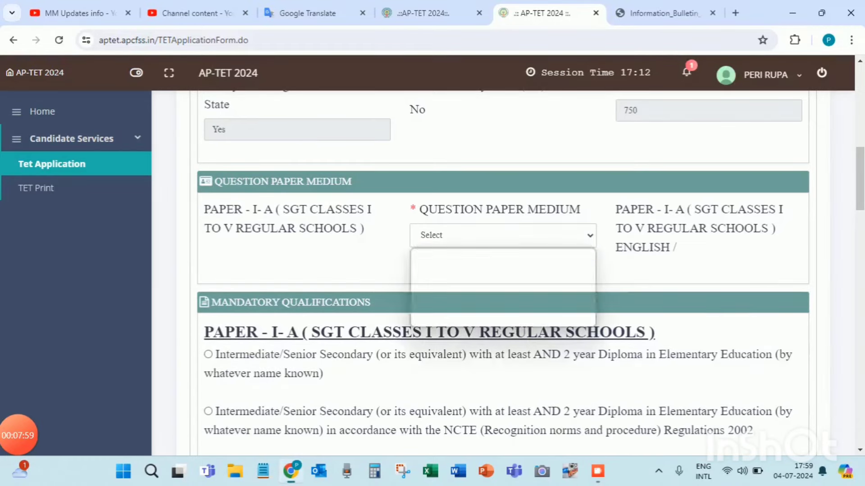
pyautogui.press('Escape')
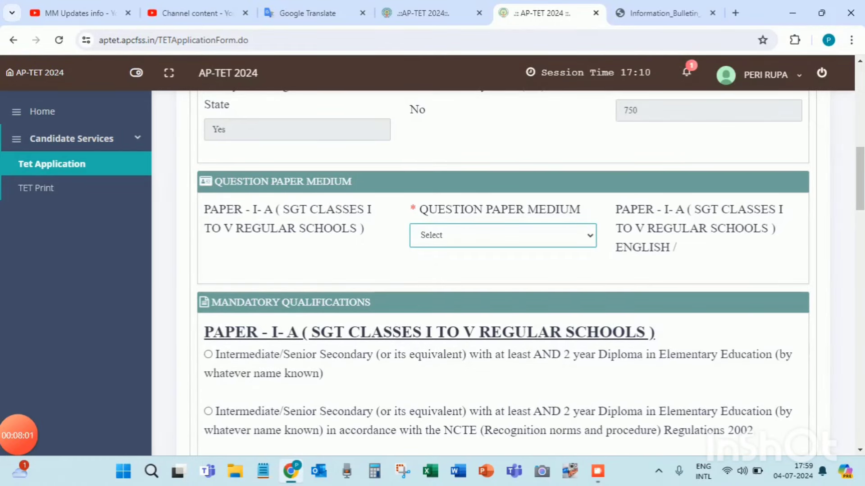
# Step: Mark the first two Paper I-A options under Mandatory Qualifications in red
pyautogui.scroll(-4, 503, 275)
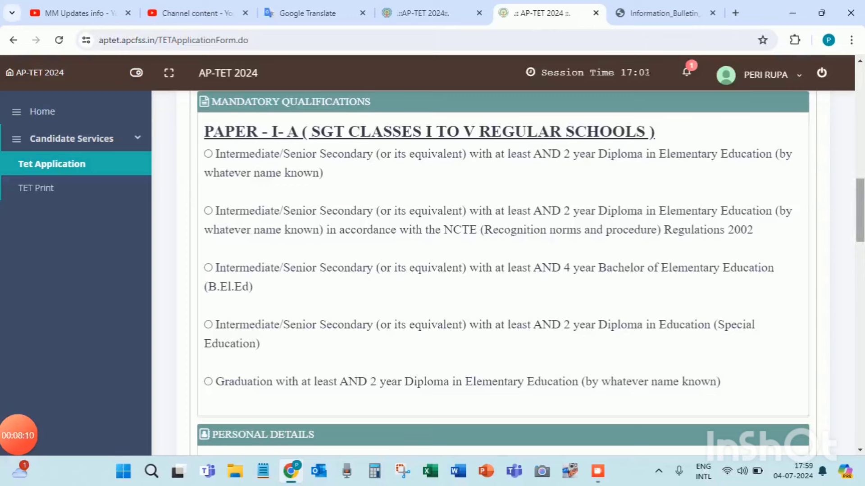
pyautogui.moveTo(18, 435)
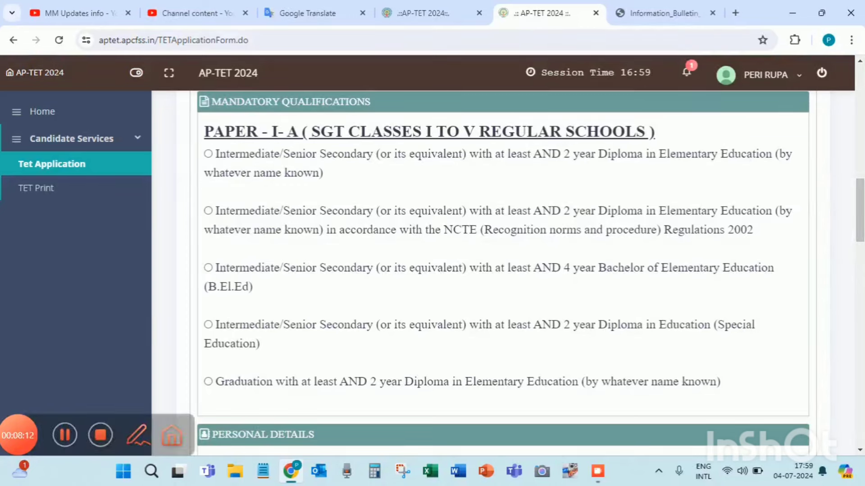
pyautogui.click(137, 435)
pyautogui.moveTo(190, 169); pyautogui.dragTo(242, 143)
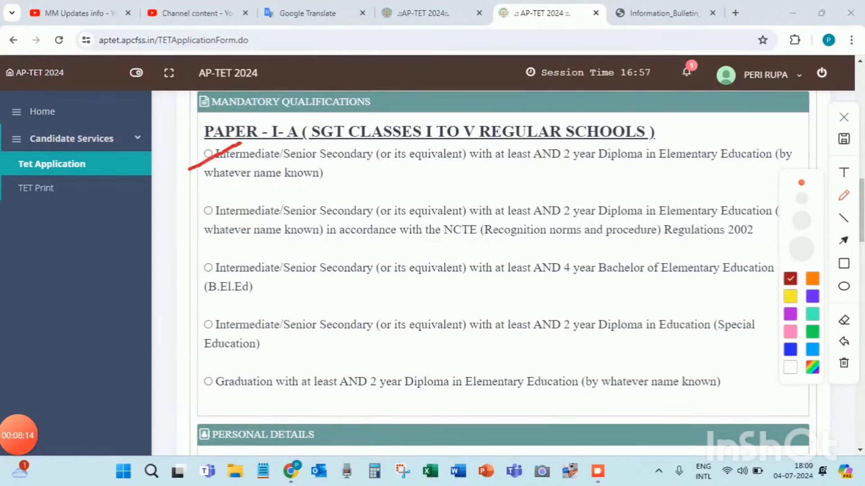
pyautogui.moveTo(183, 229); pyautogui.dragTo(329, 177)
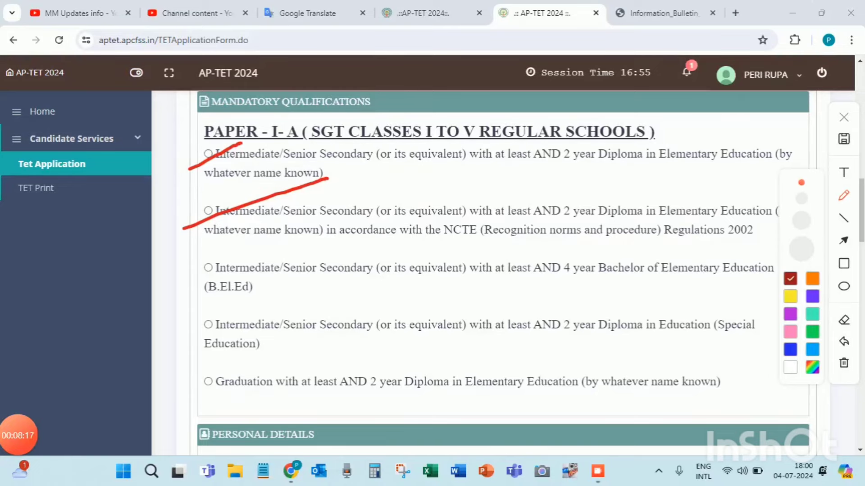
pyautogui.click(843, 117)
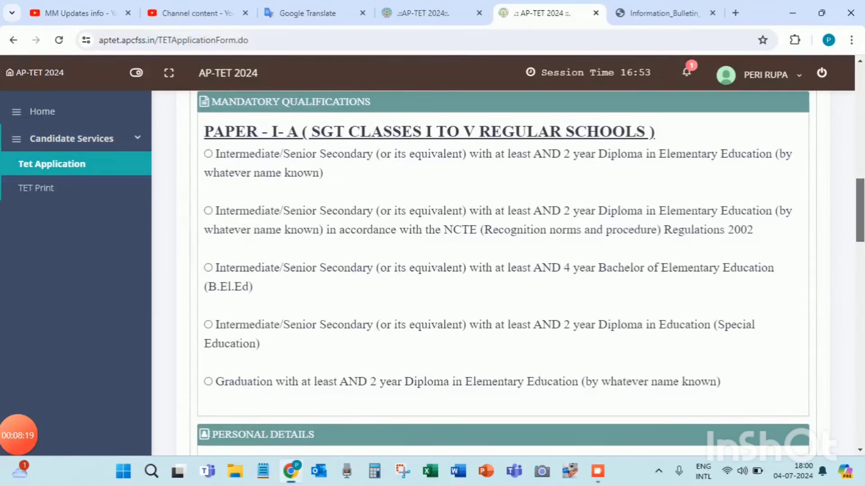
# Step: Mark the District, Mandal, Village, Door No, Street and Pin Code fields under Personal Details with red strokes
pyautogui.scroll(-5, 503, 274)
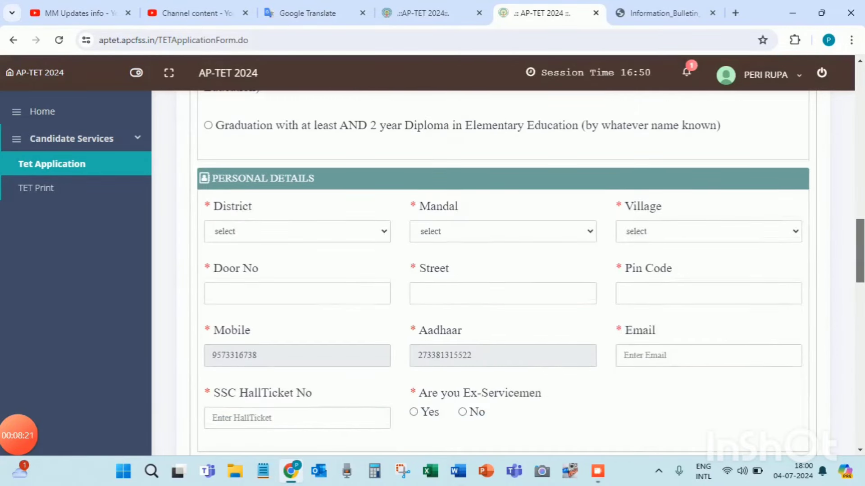
pyautogui.scroll(-1, 503, 274)
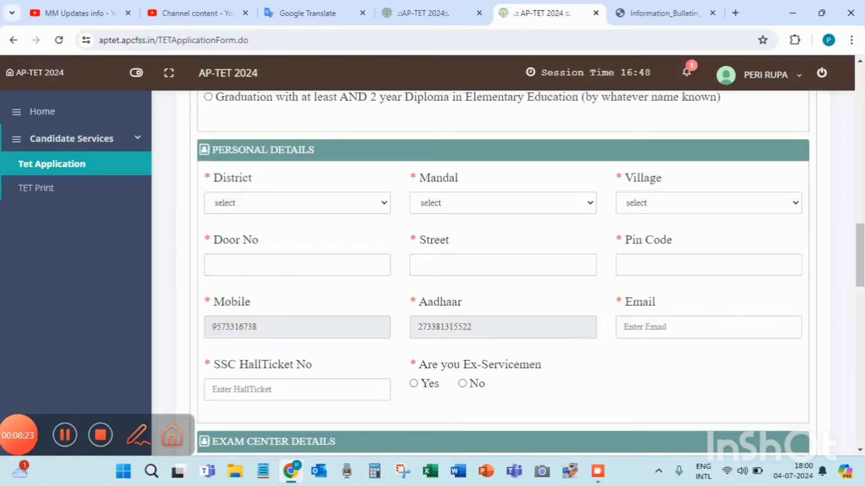
pyautogui.click(137, 435)
pyautogui.moveTo(173, 228); pyautogui.dragTo(282, 152)
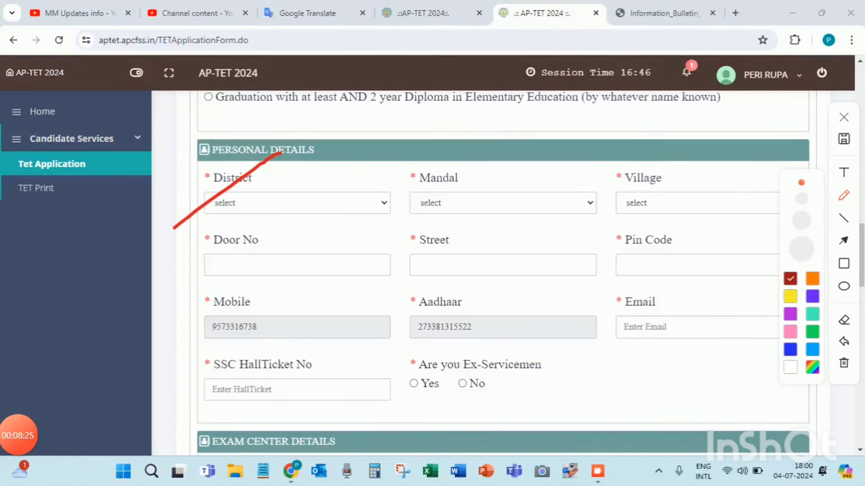
pyautogui.moveTo(399, 187); pyautogui.dragTo(554, 118)
pyautogui.moveTo(613, 188); pyautogui.dragTo(693, 145)
pyautogui.moveTo(155, 261); pyautogui.dragTo(299, 196)
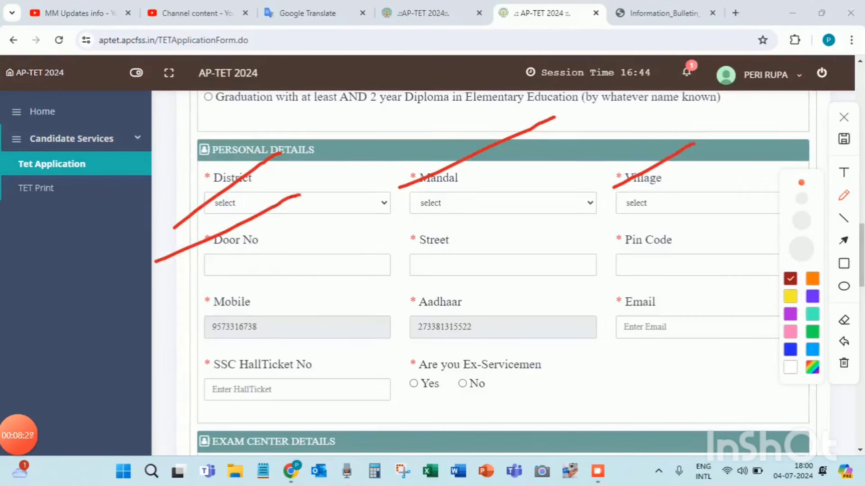
pyautogui.moveTo(390, 263); pyautogui.dragTo(484, 216)
pyautogui.moveTo(594, 263); pyautogui.dragTo(672, 218)
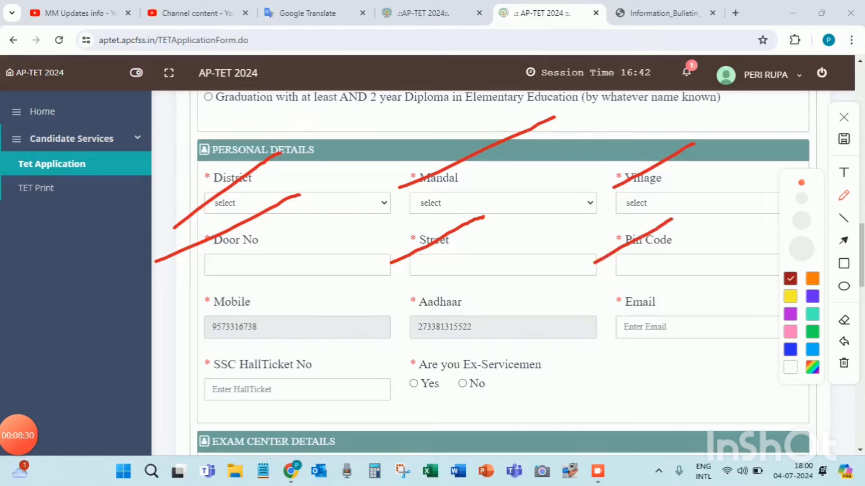
# Step: Mark the Mobile, Aadhaar, Email, SSC HallTicket No and Ex-Servicemen fields in red, circle the Email label, and close the annotation
pyautogui.moveTo(168, 347); pyautogui.dragTo(327, 273)
pyautogui.moveTo(393, 333); pyautogui.dragTo(491, 279)
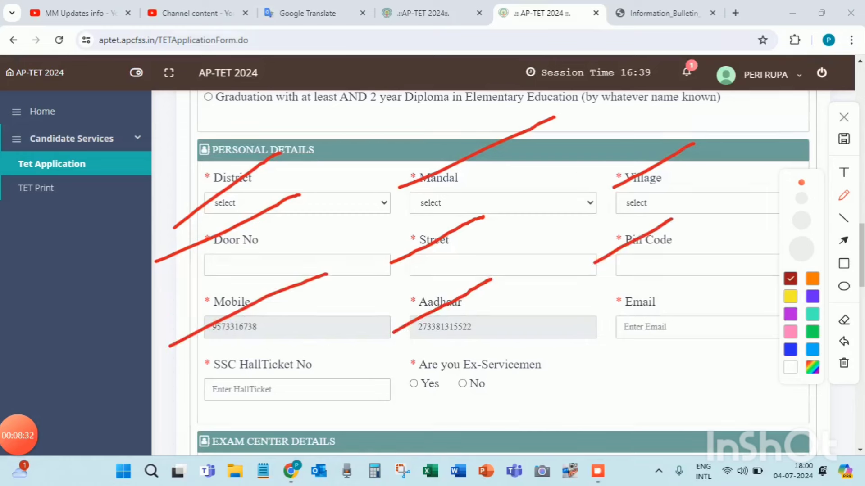
pyautogui.moveTo(606, 343); pyautogui.dragTo(739, 238)
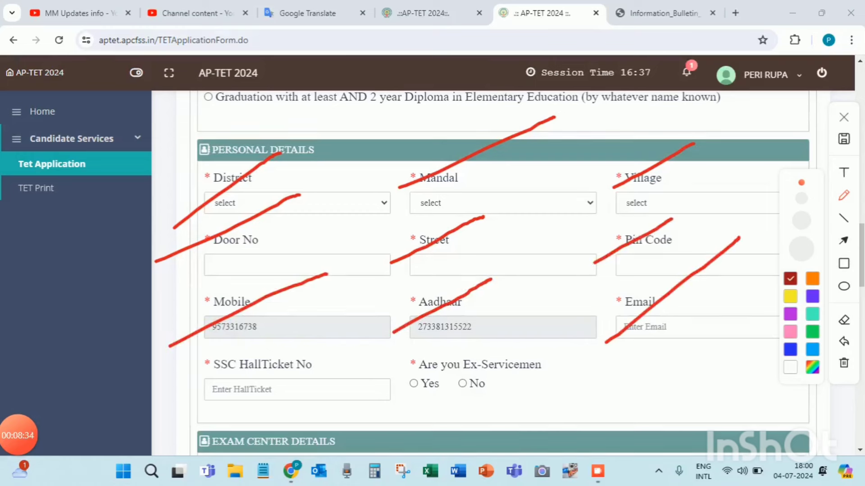
pyautogui.moveTo(647, 287)
pyautogui.mouseDown()
pyautogui.moveTo(601, 311)
pyautogui.moveTo(663, 297)
pyautogui.moveTo(636, 288)
pyautogui.mouseUp()
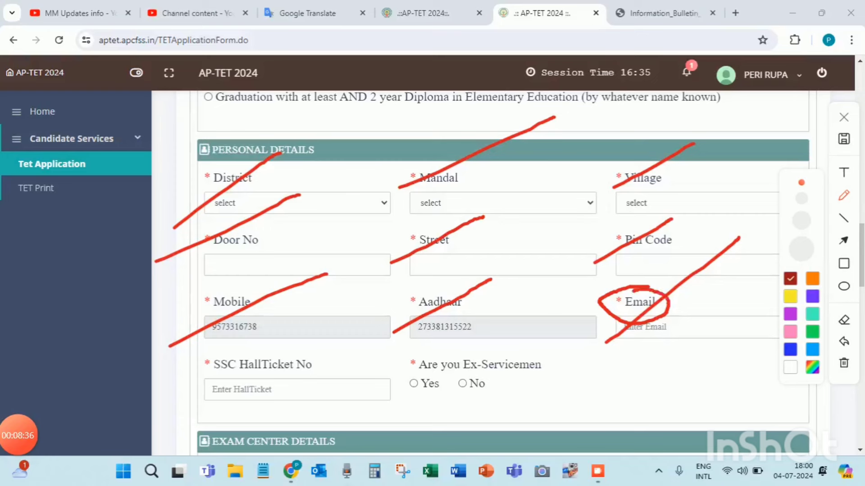
pyautogui.moveTo(158, 410); pyautogui.dragTo(314, 330)
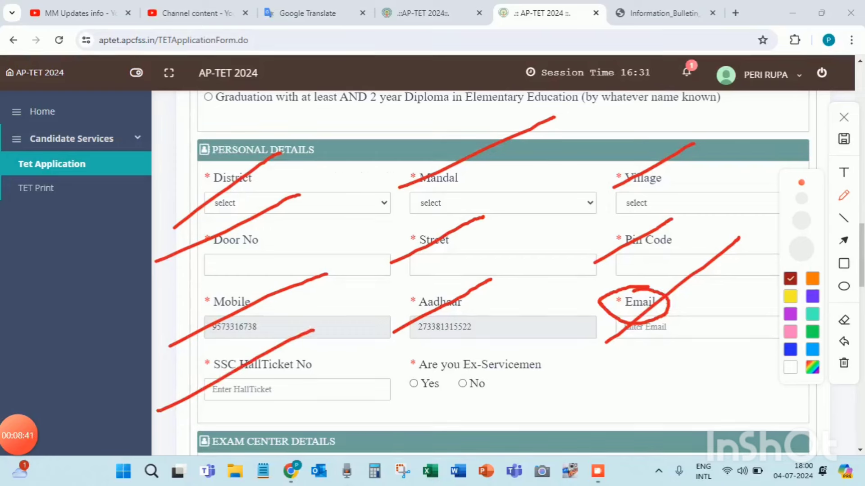
pyautogui.moveTo(418, 408); pyautogui.dragTo(475, 368)
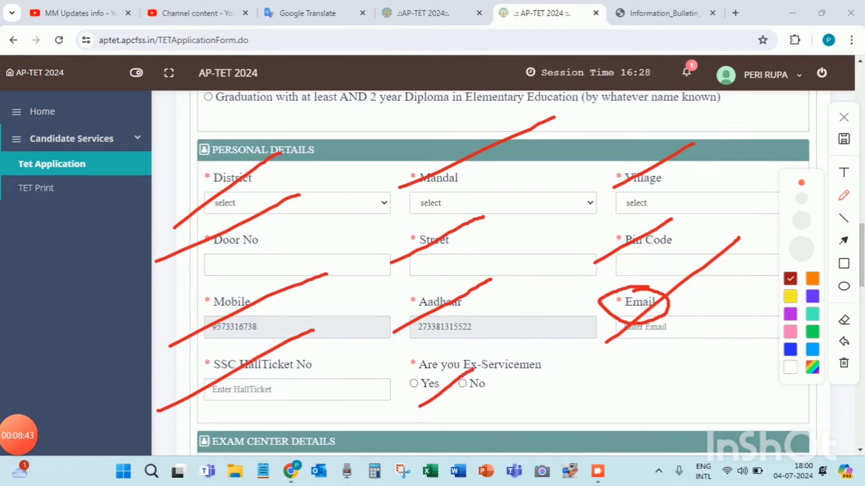
pyautogui.click(843, 117)
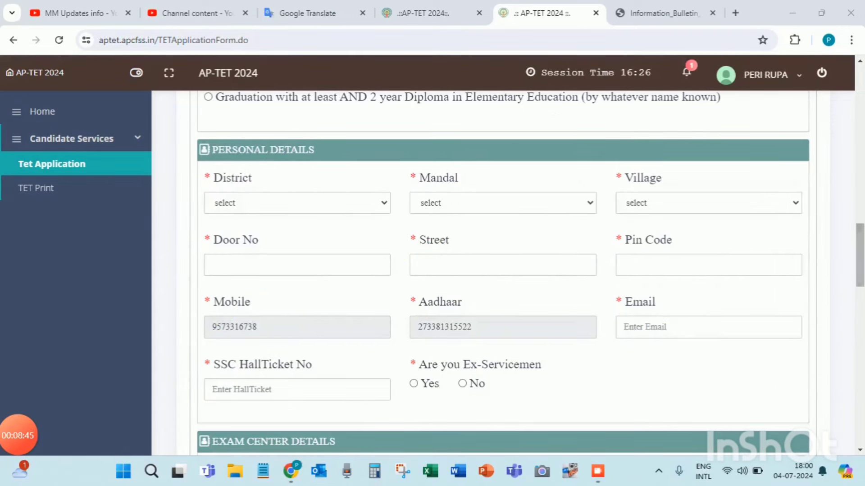
# Step: Draw a red brace beside Exam Center Preferences 1 to 6 under Exam Center Details, and close the annotation
pyautogui.moveTo(859, 255); pyautogui.dragTo(860, 266)
pyautogui.scroll(-5, 503, 270)
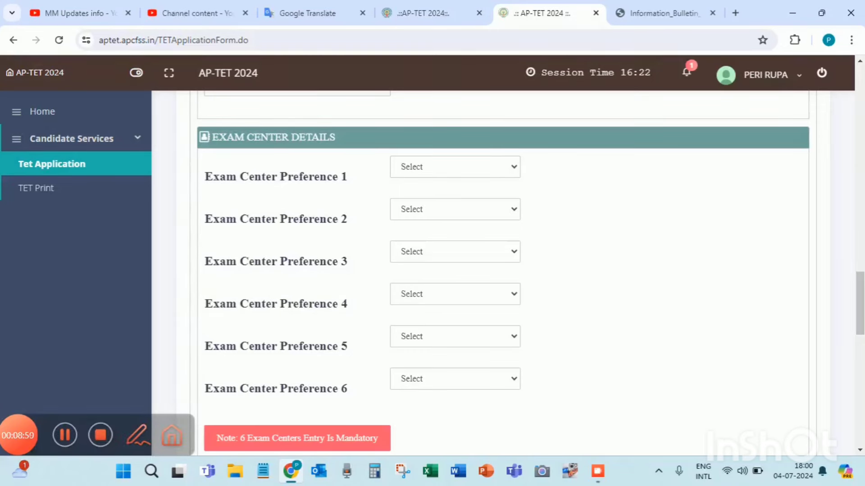
pyautogui.click(138, 436)
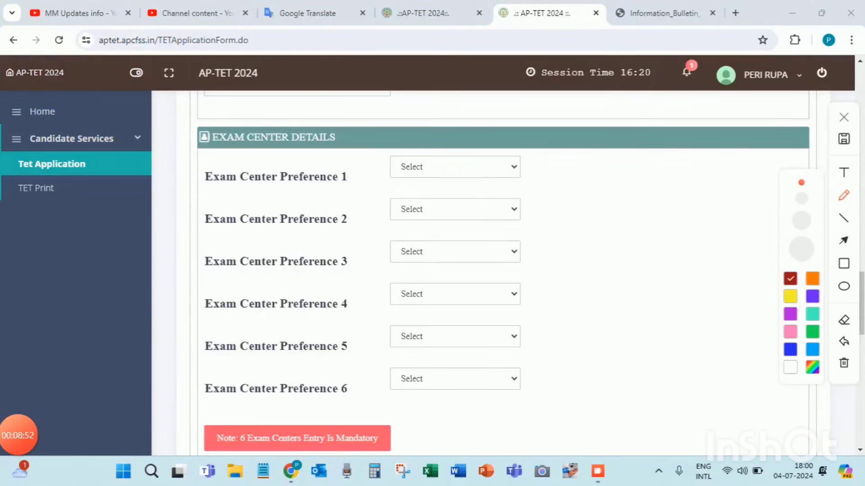
pyautogui.moveTo(554, 150)
pyautogui.mouseDown()
pyautogui.moveTo(553, 347)
pyautogui.moveTo(532, 391)
pyautogui.mouseUp()
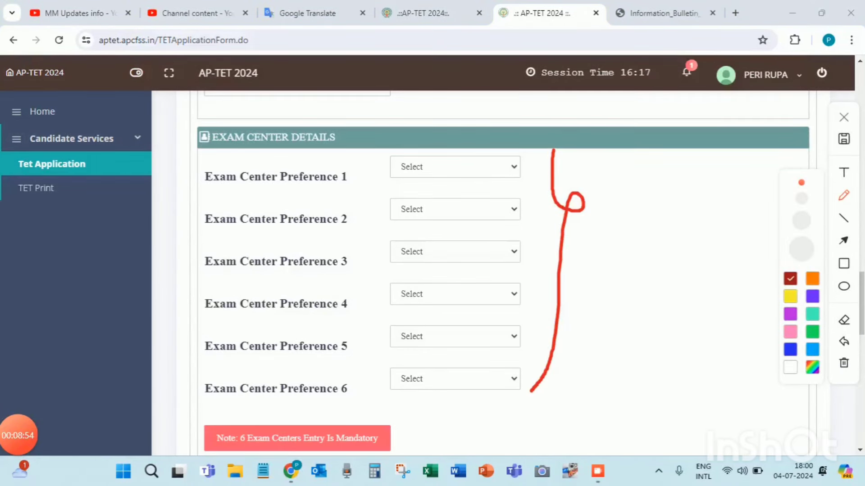
pyautogui.click(843, 118)
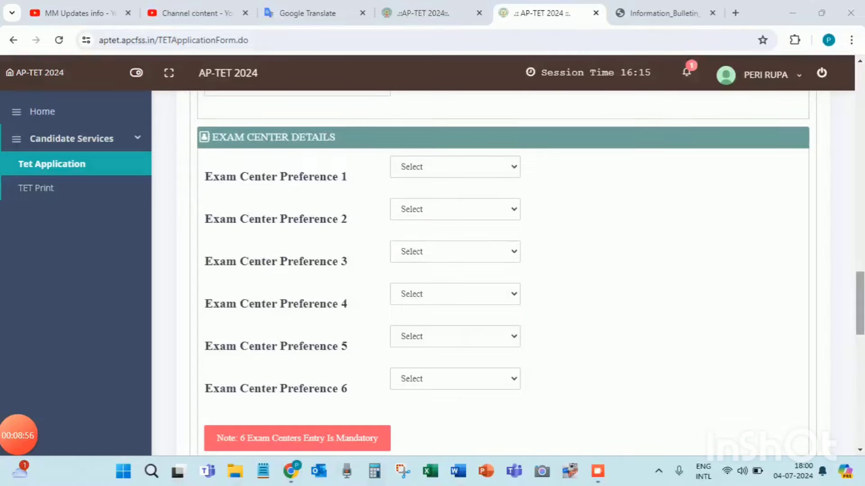
# Step: Mark the photo dimension diagram in red, circle the file chooser in the Photo Upload section, and close the annotation
pyautogui.moveTo(860, 303); pyautogui.dragTo(860, 306)
pyautogui.scroll(-5, 496, 270)
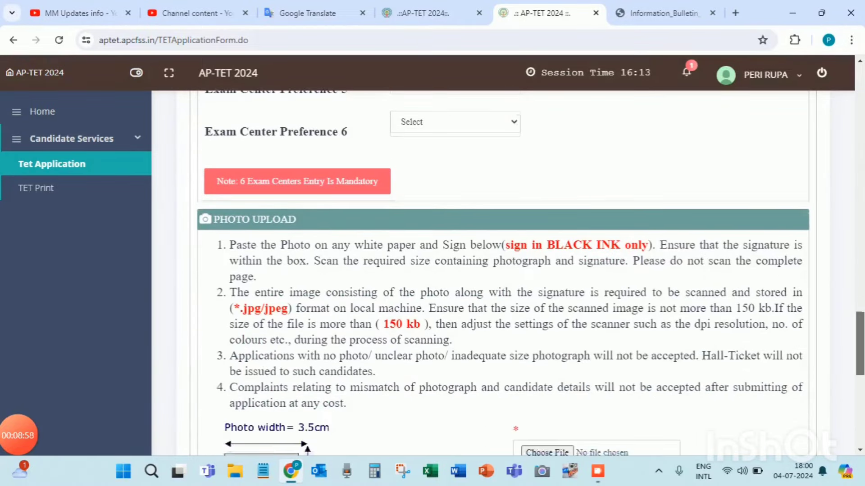
pyautogui.scroll(-4, 496, 270)
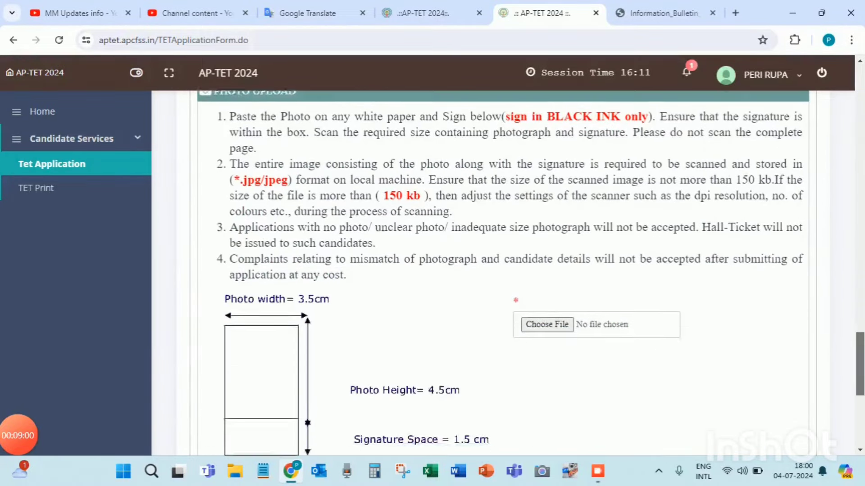
pyautogui.moveTo(860, 369); pyautogui.dragTo(860, 370)
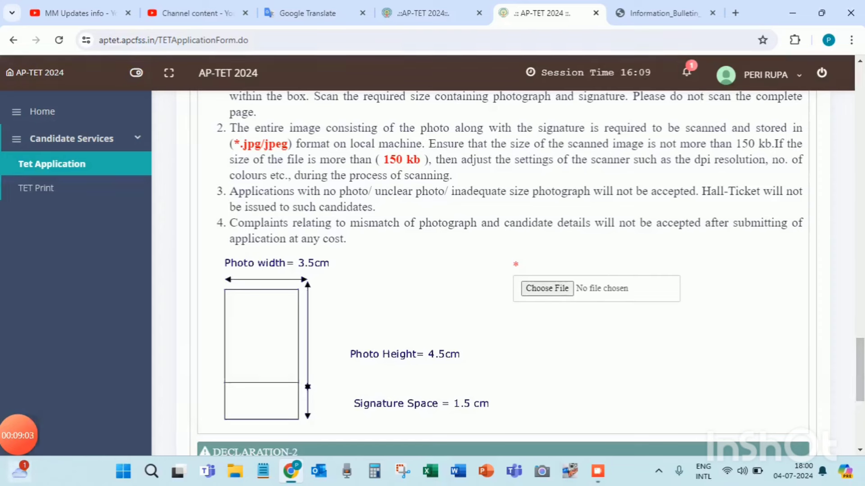
pyautogui.moveTo(18, 435)
pyautogui.click(136, 435)
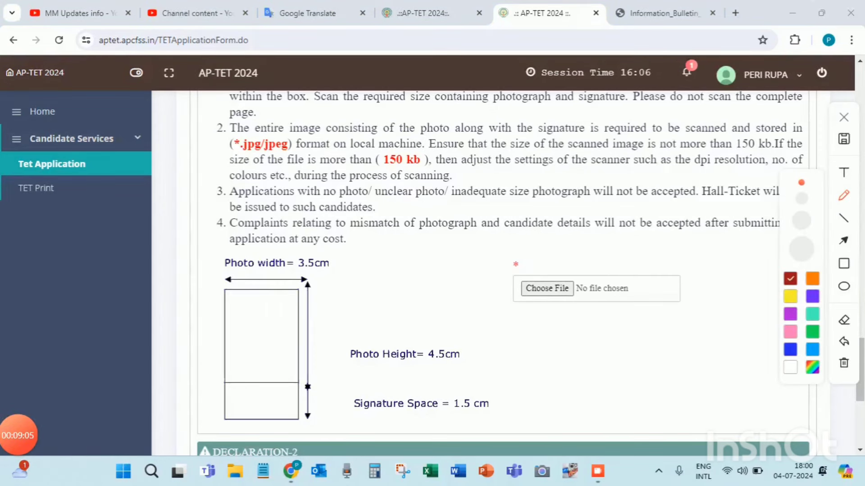
pyautogui.moveTo(173, 328); pyautogui.dragTo(304, 272)
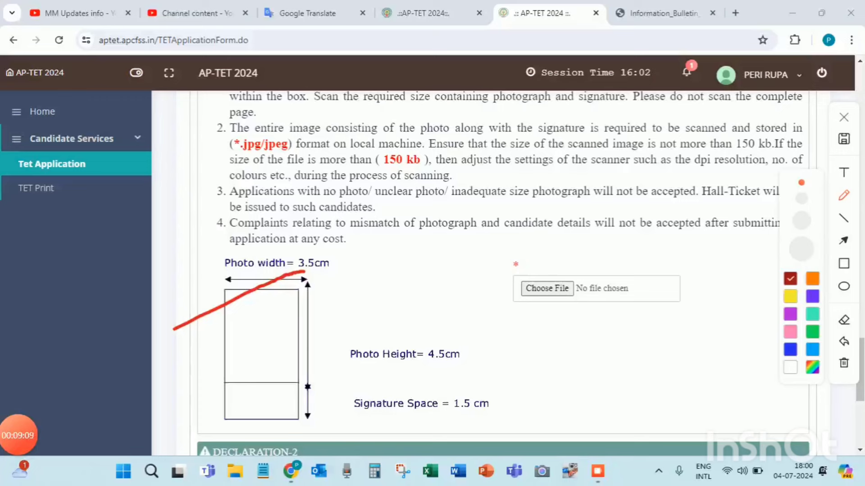
pyautogui.moveTo(513, 309)
pyautogui.mouseDown()
pyautogui.moveTo(585, 327)
pyautogui.moveTo(581, 233)
pyautogui.moveTo(497, 312)
pyautogui.moveTo(522, 317)
pyautogui.mouseUp()
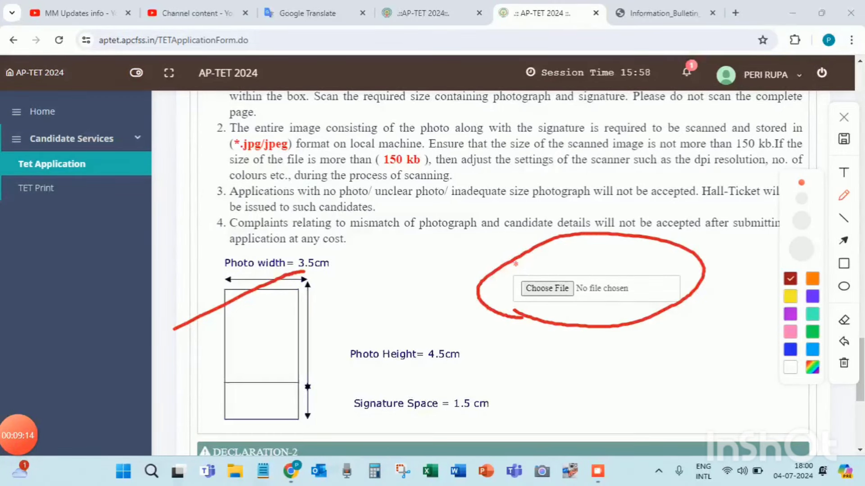
pyautogui.press('Escape')
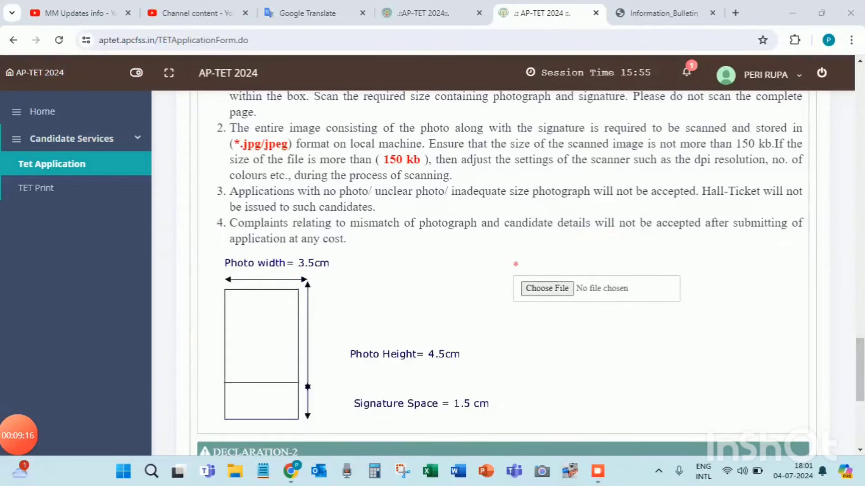
# Step: Underline "Paste the Photo on any white paper" and "Sign below" in the first Photo Upload instruction in red
pyautogui.moveTo(859, 369); pyautogui.dragTo(859, 350)
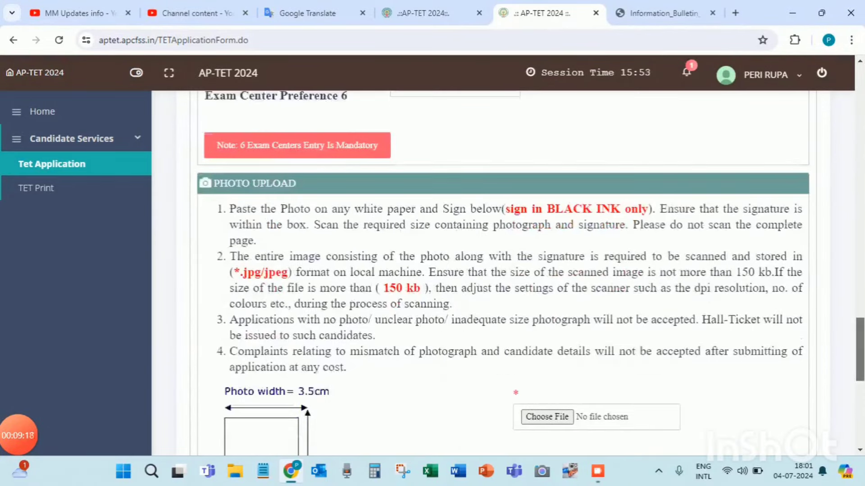
pyautogui.scroll(-1, 503, 270)
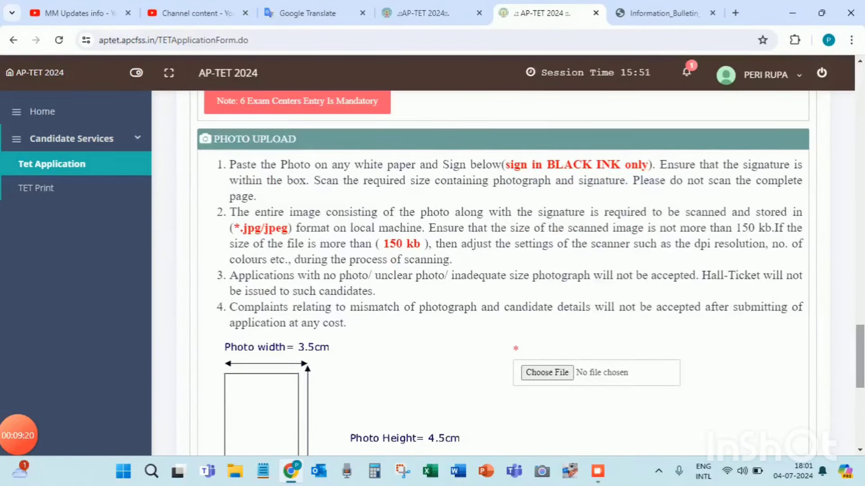
pyautogui.scroll(-8, 503, 270)
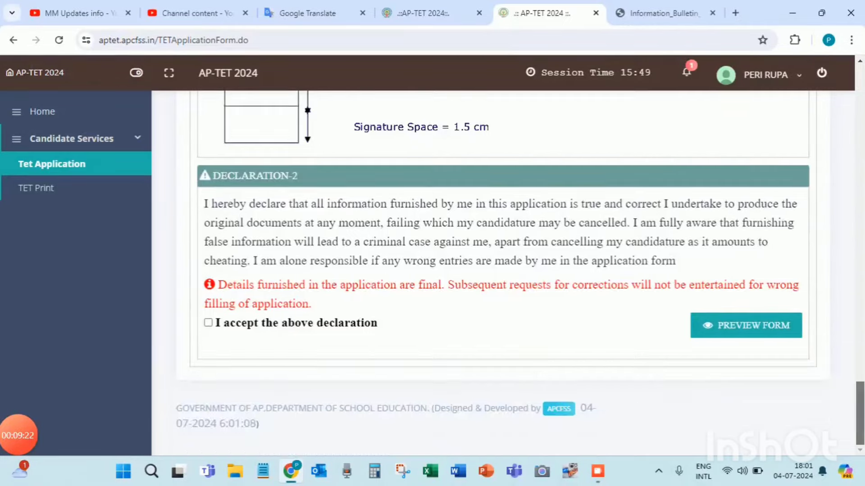
pyautogui.scroll(10, 503, 270)
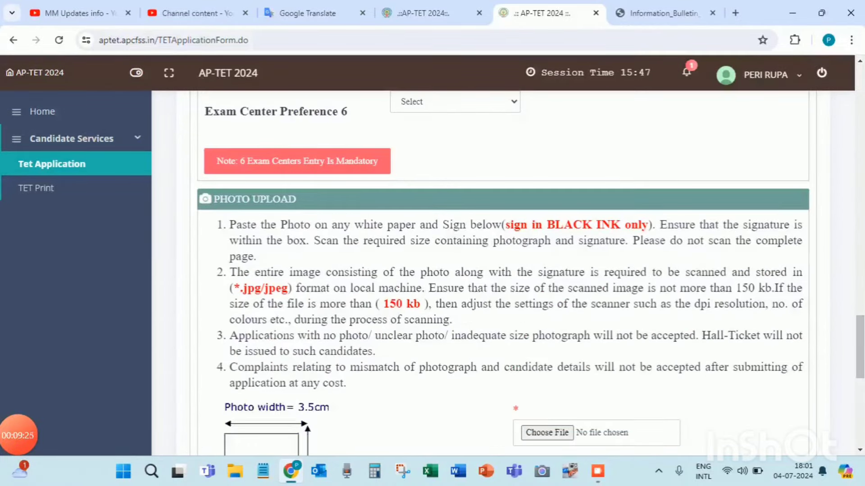
pyautogui.moveTo(18, 435)
pyautogui.scroll(-1, 503, 270)
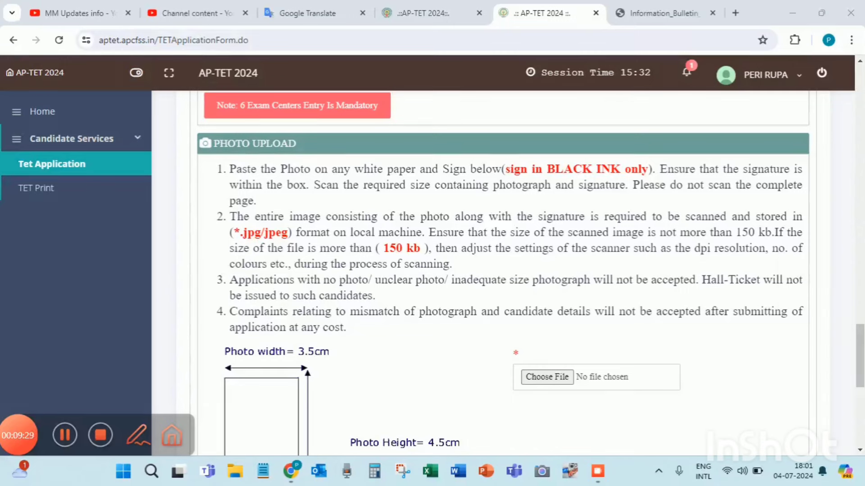
pyautogui.click(137, 435)
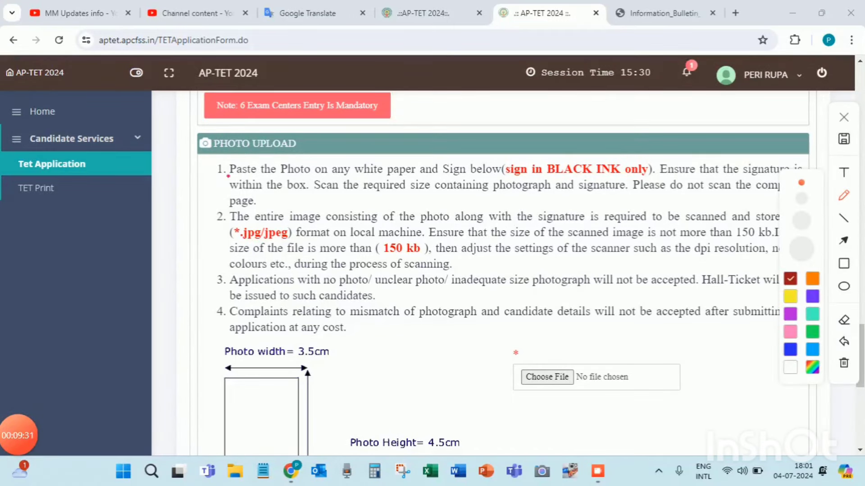
pyautogui.moveTo(228, 177); pyautogui.dragTo(491, 178)
# Step: Sketch a red photo box with a signature box beneath it, enclosed in a larger frame, over the Photo Upload instructions
pyautogui.moveTo(454, 214); pyautogui.dragTo(462, 293)
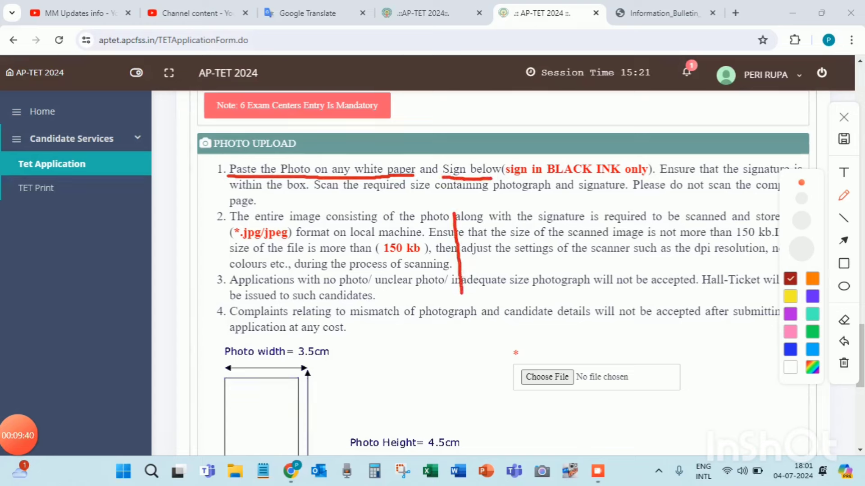
pyautogui.moveTo(452, 212)
pyautogui.mouseDown()
pyautogui.moveTo(497, 204)
pyautogui.moveTo(523, 233)
pyautogui.moveTo(530, 270)
pyautogui.moveTo(462, 293)
pyautogui.moveTo(465, 322)
pyautogui.moveTo(542, 296)
pyautogui.mouseUp()
pyautogui.moveTo(459, 298)
pyautogui.mouseDown()
pyautogui.moveTo(544, 273)
pyautogui.moveTo(548, 296)
pyautogui.mouseUp()
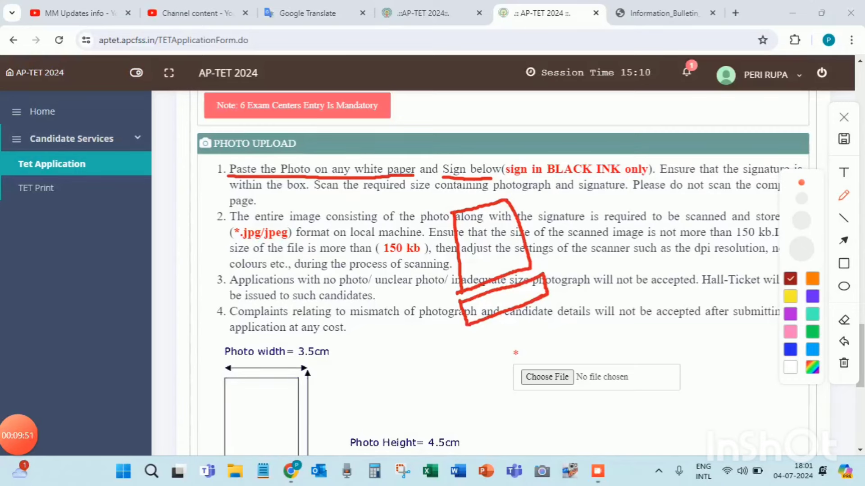
pyautogui.moveTo(436, 201)
pyautogui.mouseDown()
pyautogui.moveTo(450, 283)
pyautogui.moveTo(503, 333)
pyautogui.moveTo(542, 197)
pyautogui.moveTo(430, 204)
pyautogui.mouseUp()
# Step: Mark the photo dimension diagram and *.jpg/jpeg format in red, circle the 150 kb size limit, and close the annotation
pyautogui.moveTo(242, 408); pyautogui.dragTo(337, 362)
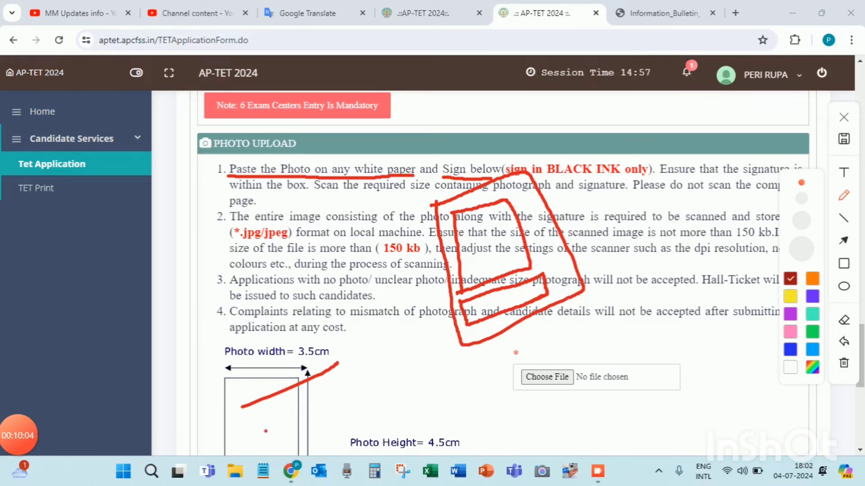
pyautogui.moveTo(266, 431); pyautogui.dragTo(443, 364)
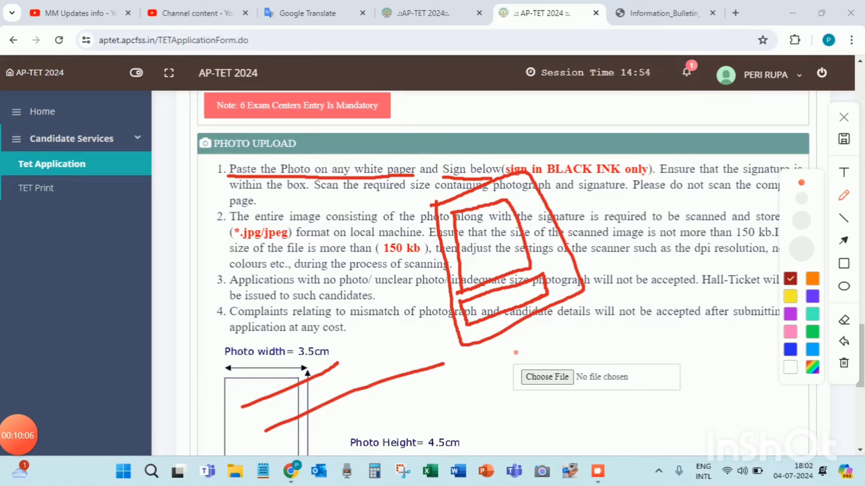
pyautogui.moveTo(391, 225)
pyautogui.mouseDown()
pyautogui.moveTo(366, 263)
pyautogui.moveTo(444, 234)
pyautogui.moveTo(396, 221)
pyautogui.mouseUp()
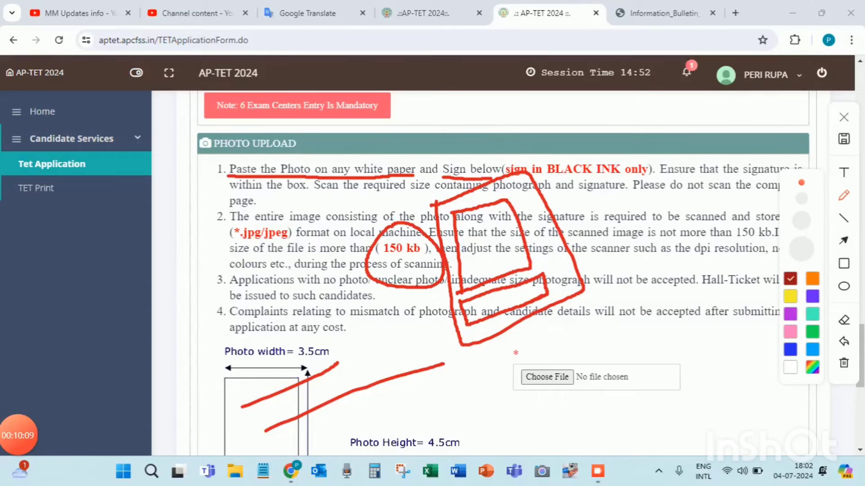
pyautogui.moveTo(240, 251); pyautogui.dragTo(337, 213)
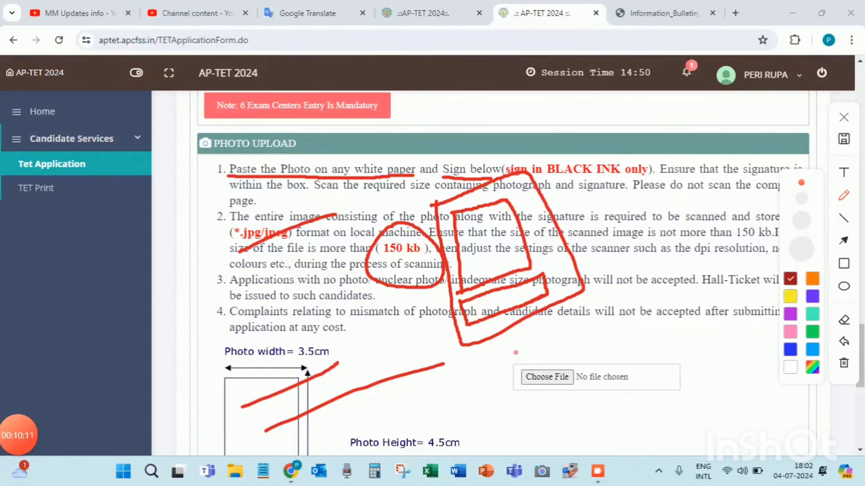
pyautogui.press('Escape')
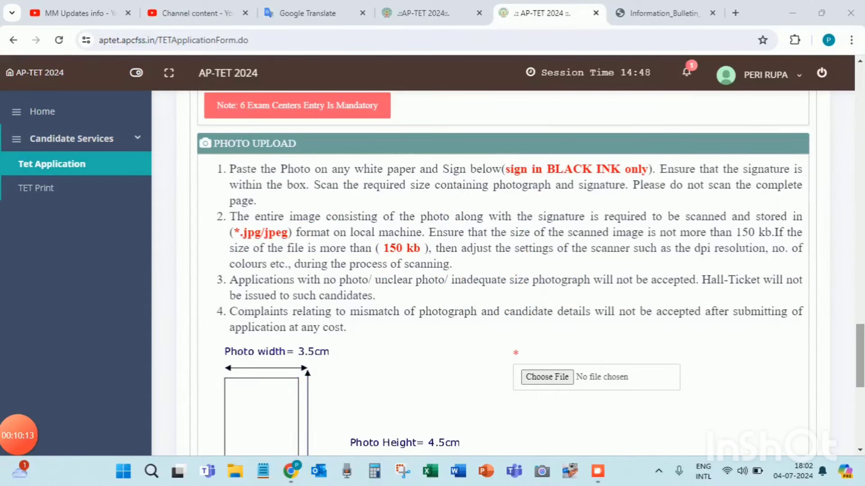